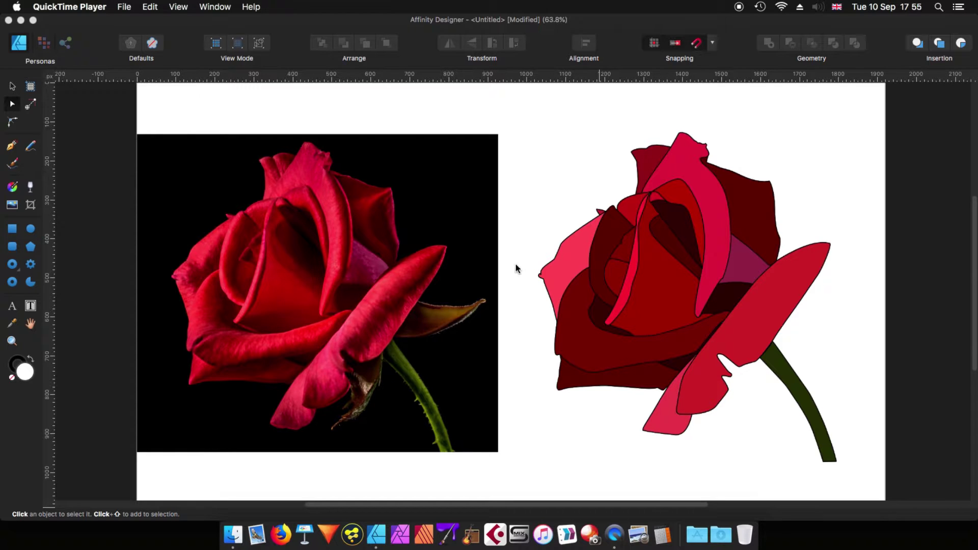
- Switch to the Affinity Designer document 'Video#01 Trace and Color' with the rose reference photo
click(508, 238)
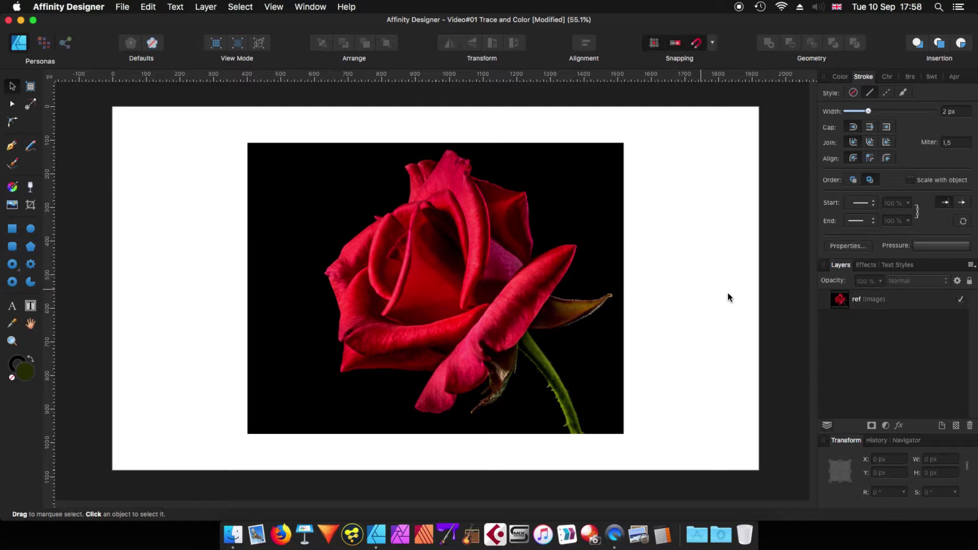
- Fade the ref rose photo to 71% opacity and lock it
click(862, 302)
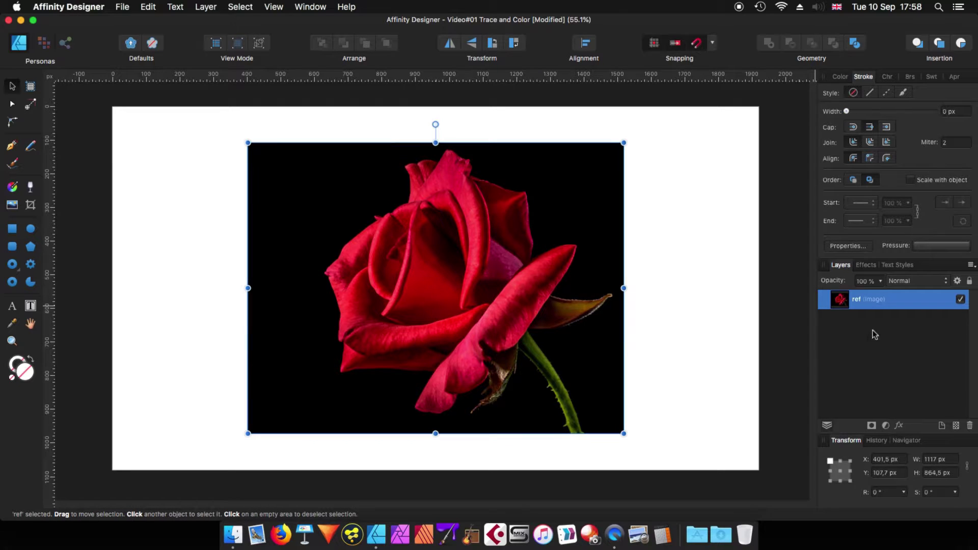
click(880, 282)
drag(881, 296, 853, 295)
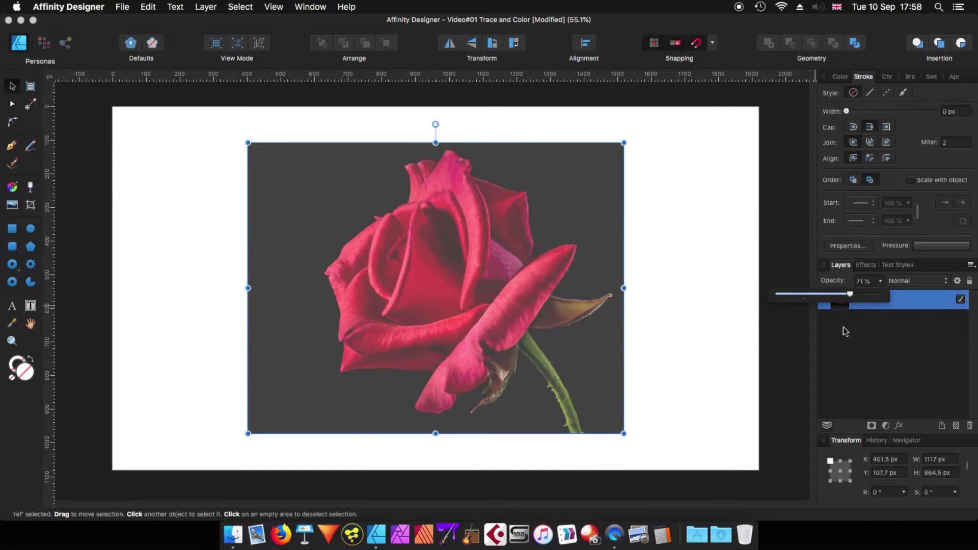
click(901, 324)
click(913, 301)
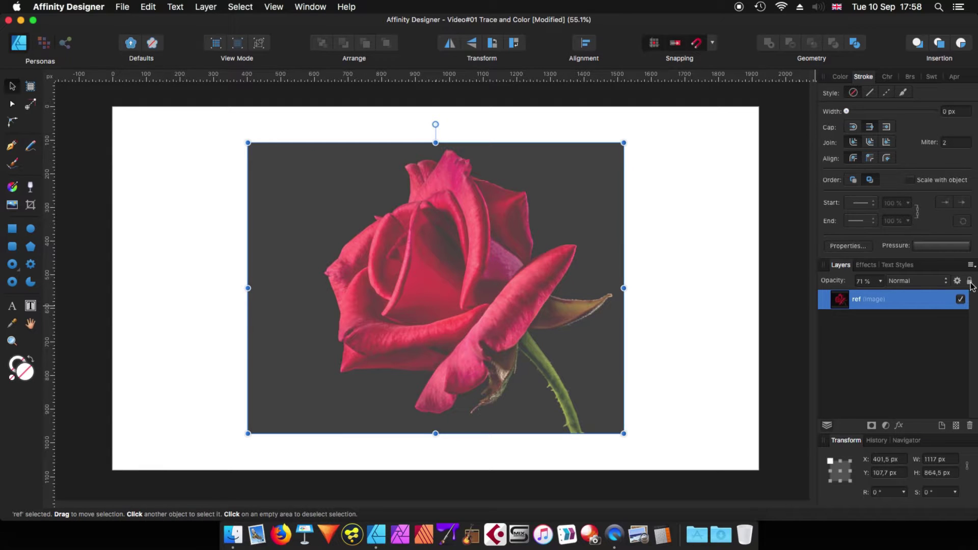
click(970, 282)
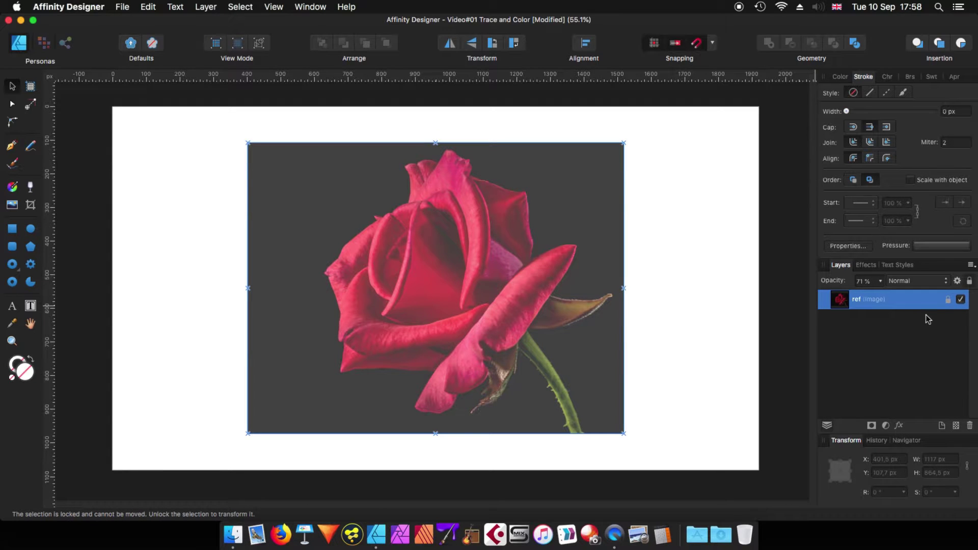
- Add a new empty layer above the photo and name it 'trace'
drag(463, 253, 285, 194)
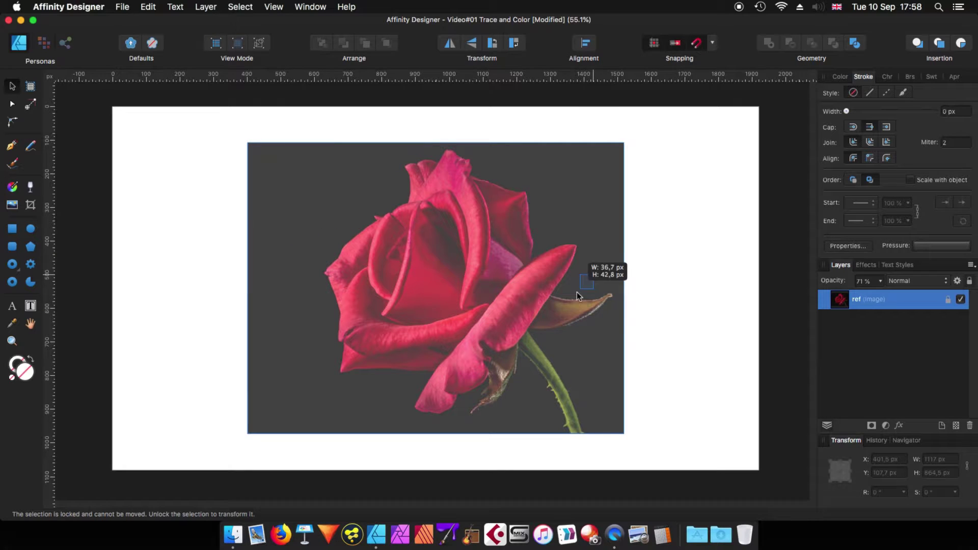
click(944, 426)
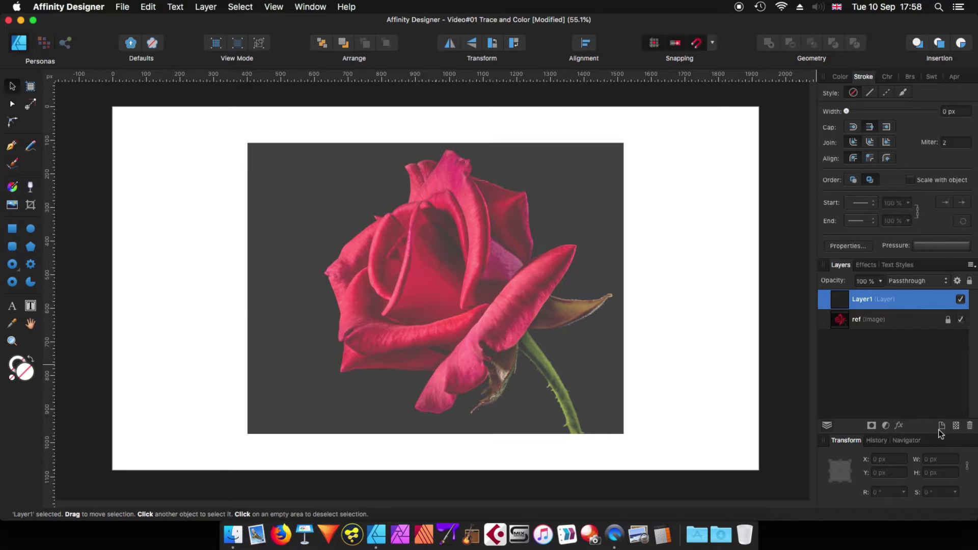
double_click(857, 300)
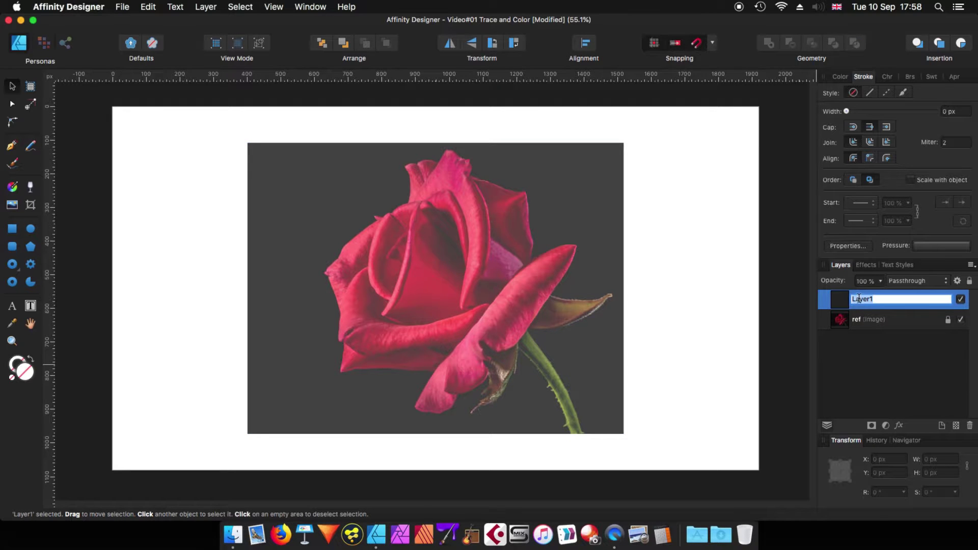
text(trace)
key(Return)
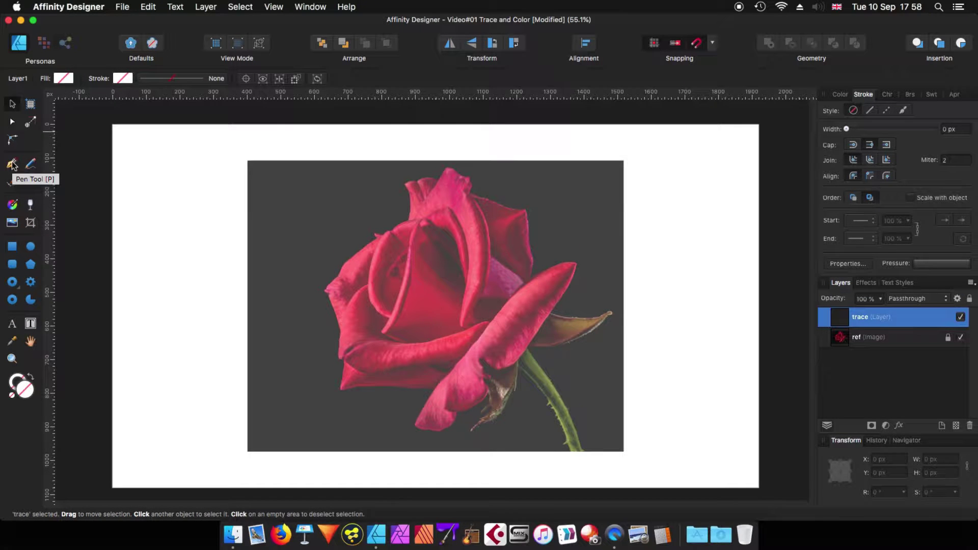
- With the Pen Tool, trace the upper-left petal edge from lower tip to upper tip
click(11, 164)
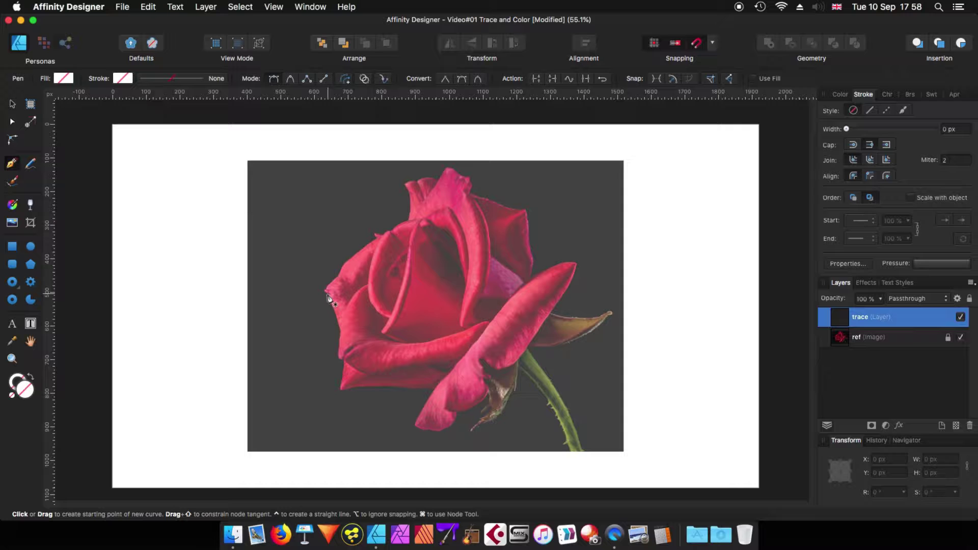
scroll(323, 295, up, 5)
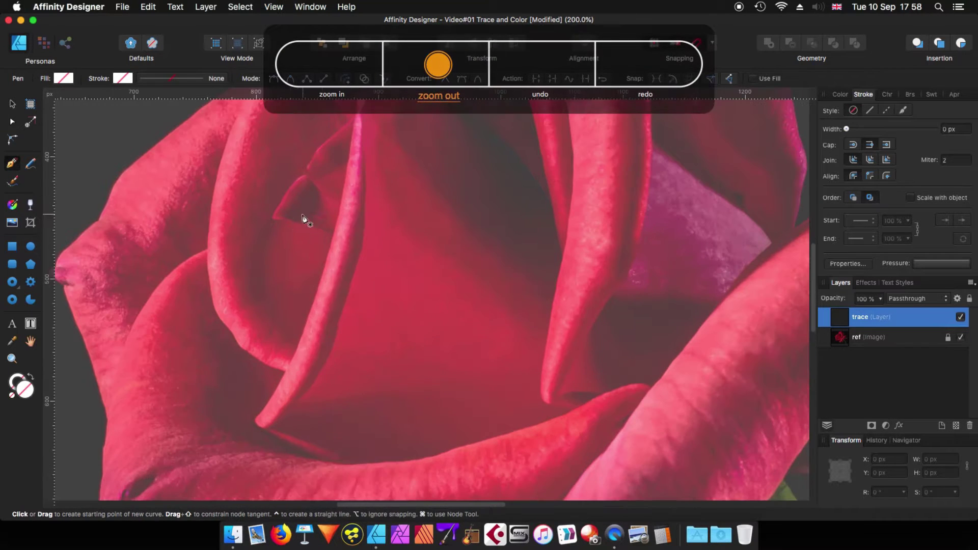
right_click(304, 220)
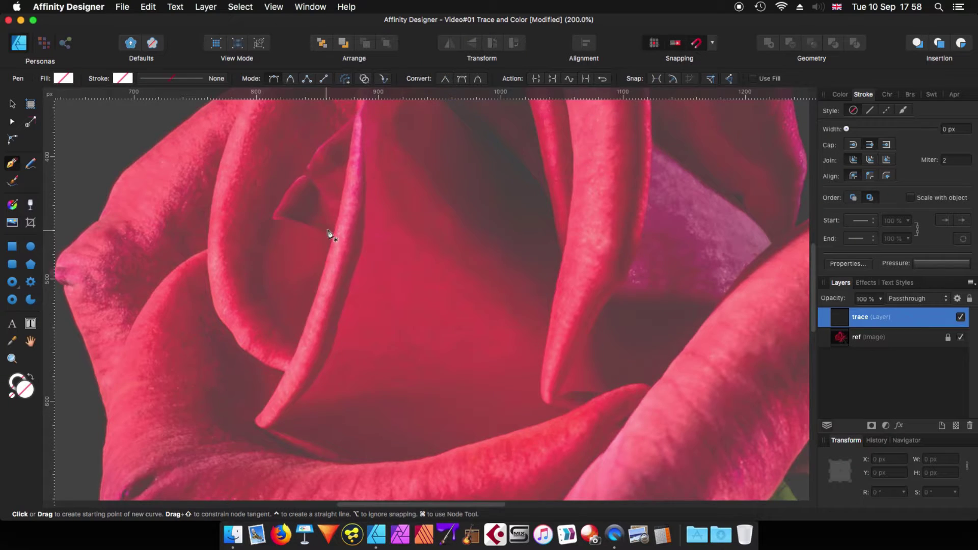
scroll(331, 235, up, 3)
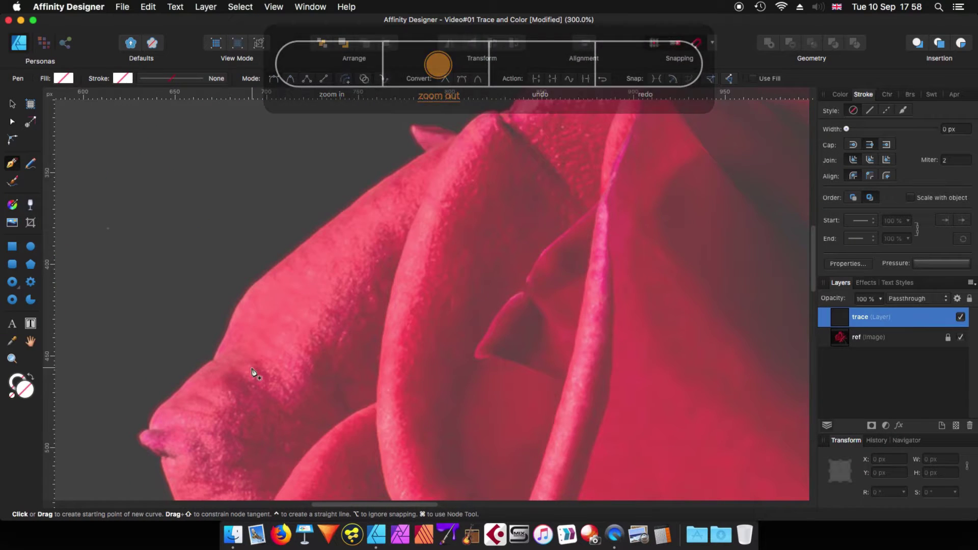
click(150, 426)
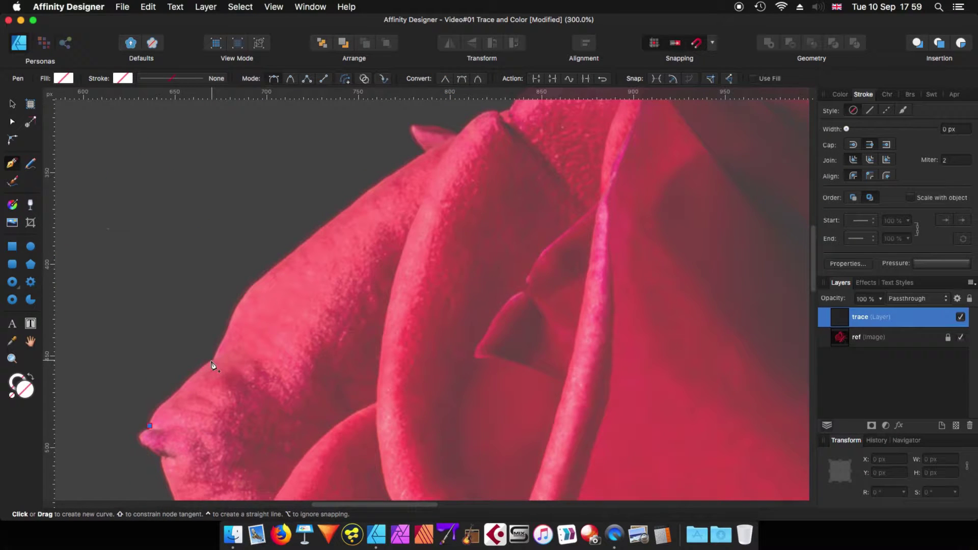
drag(211, 363, 283, 311)
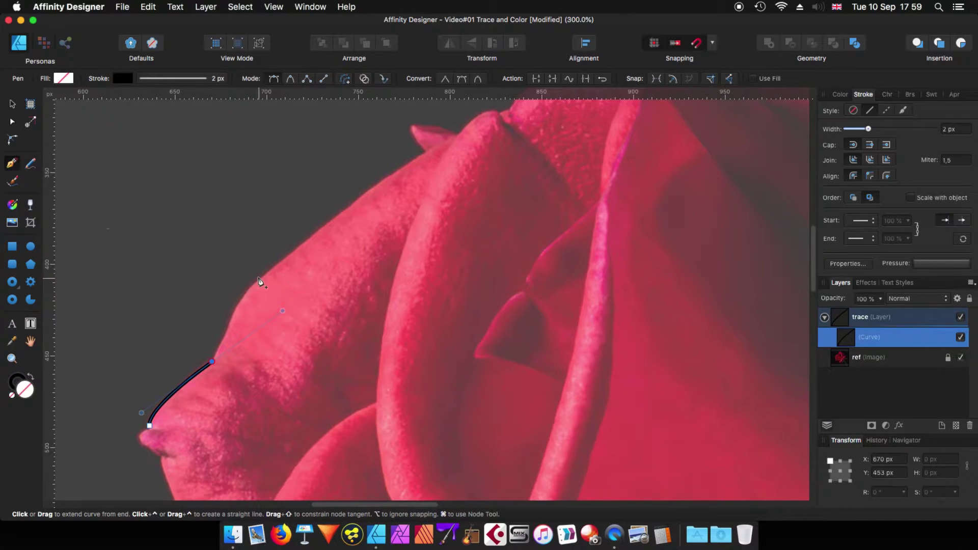
drag(252, 284, 273, 269)
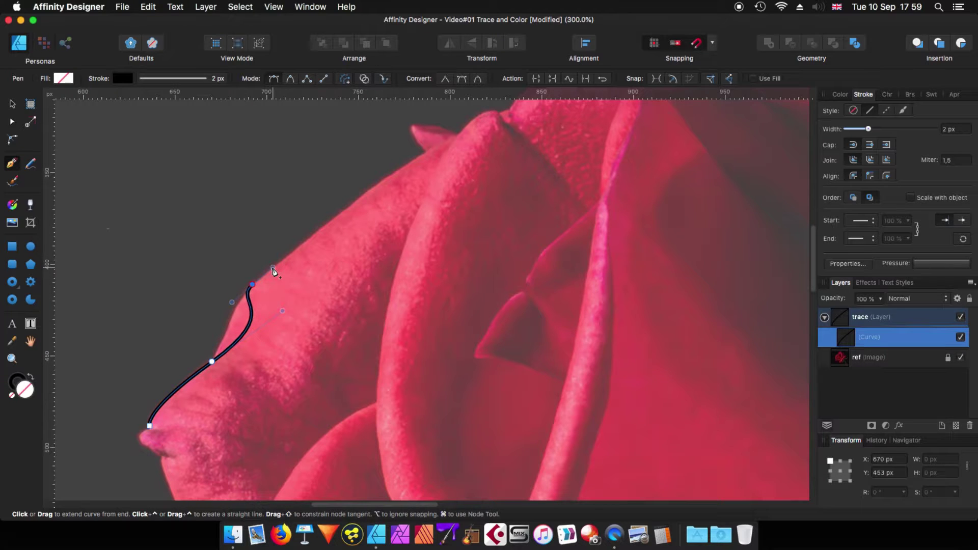
key(super+z)
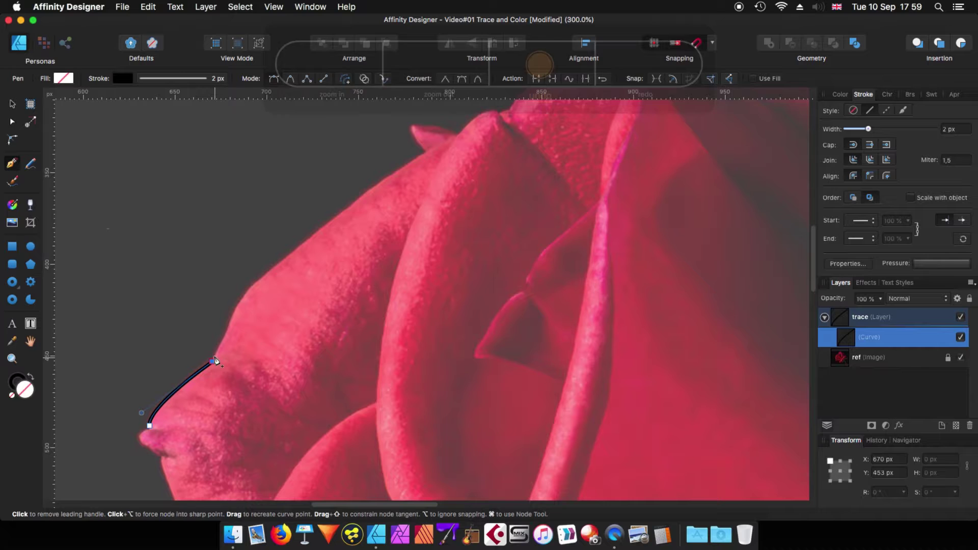
drag(251, 286, 325, 233)
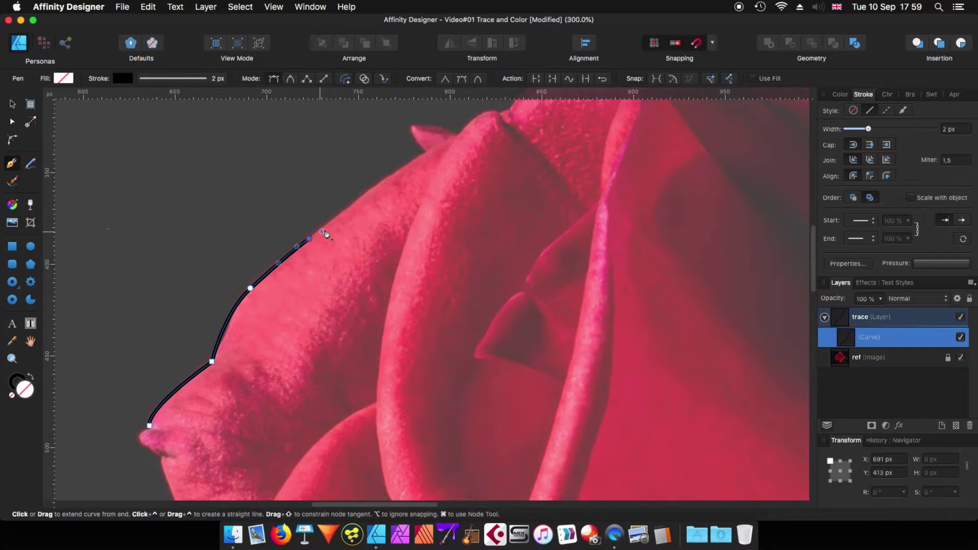
drag(392, 176, 453, 141)
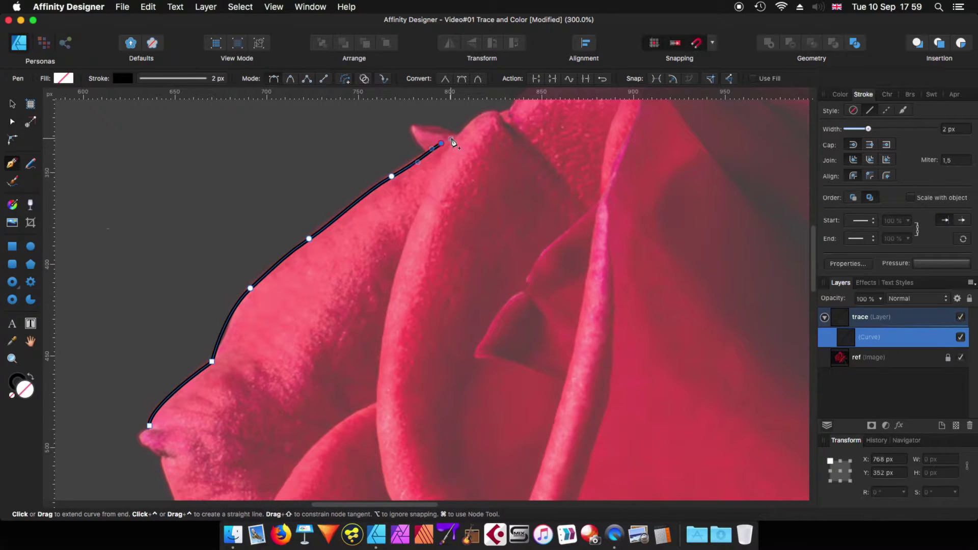
click(459, 131)
scroll(341, 334, up, 3)
scroll(342, 334, right, 2)
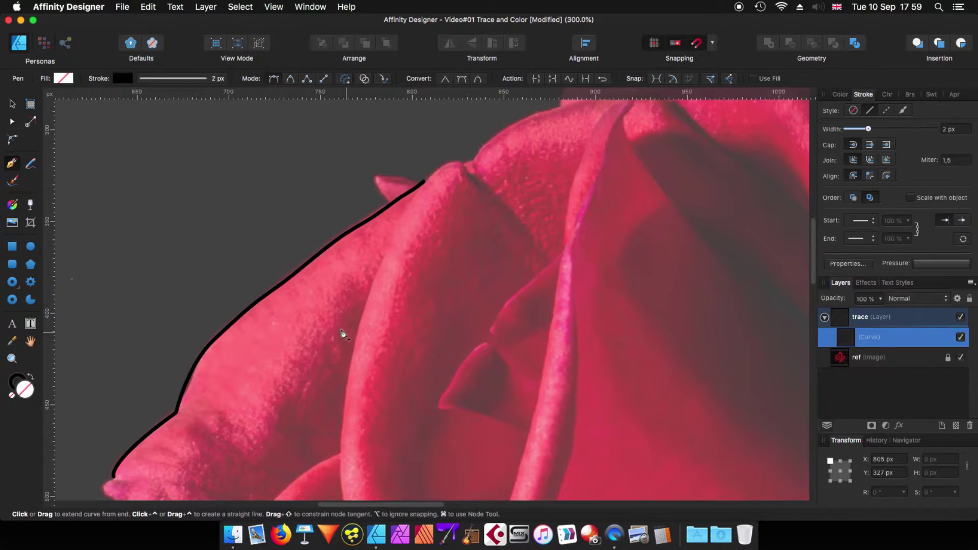
key(Escape)
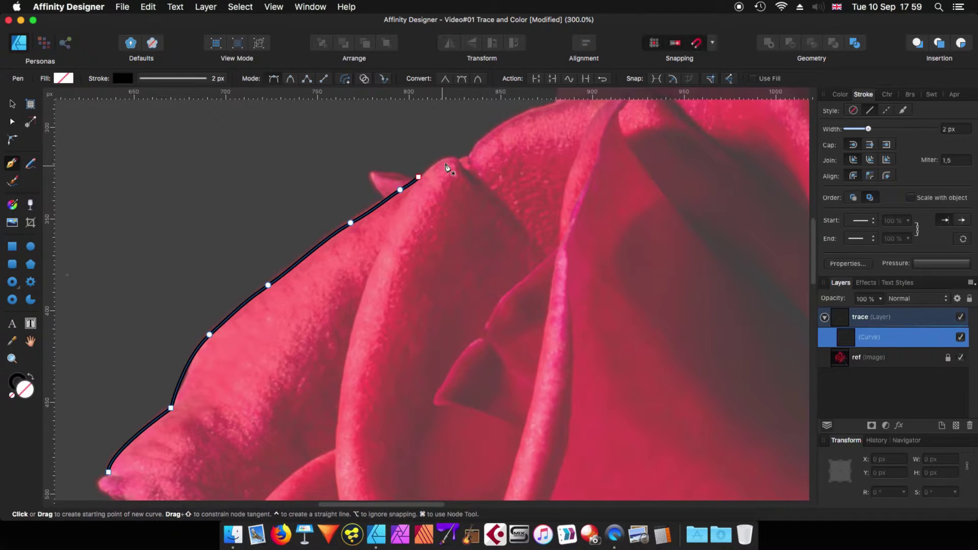
- Draw a second curve from the inner petal tip down the fold toward the petal base
drag(396, 224, 343, 317)
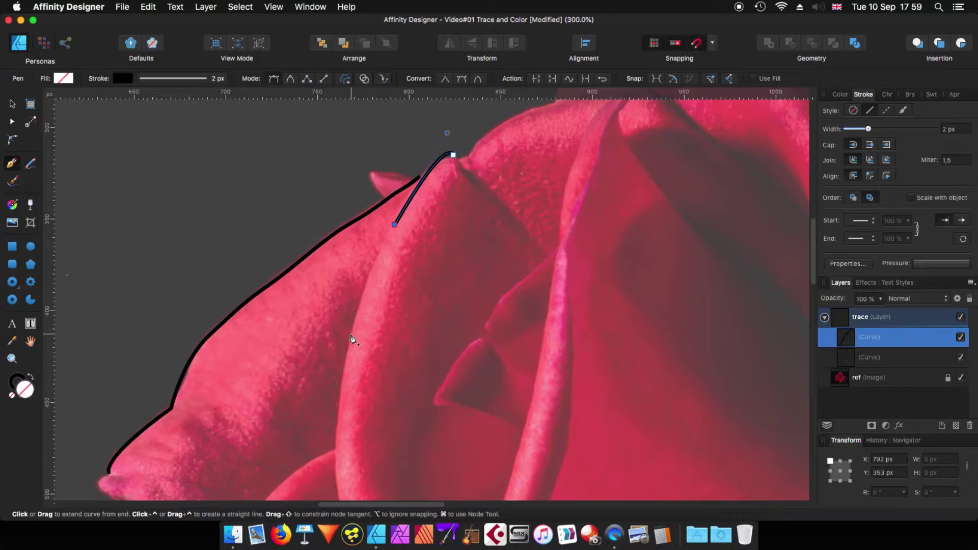
drag(353, 332, 353, 347)
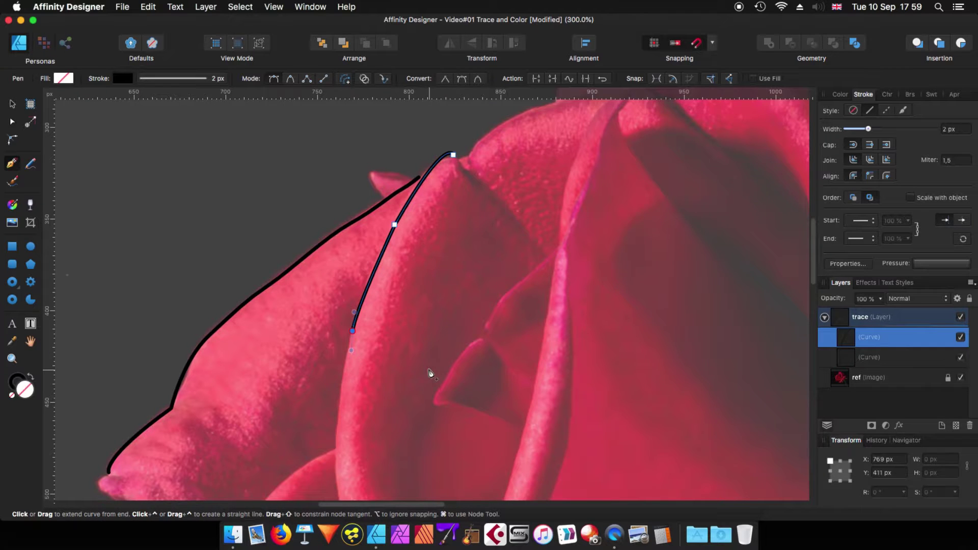
drag(430, 376, 456, 193)
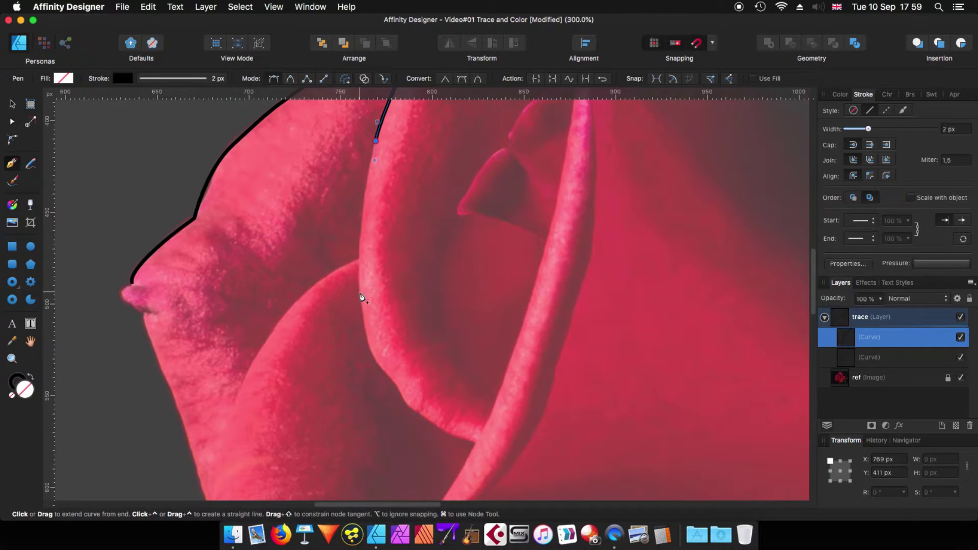
drag(359, 294, 372, 337)
drag(398, 389, 430, 415)
drag(474, 441, 498, 447)
scroll(469, 284, up, 10)
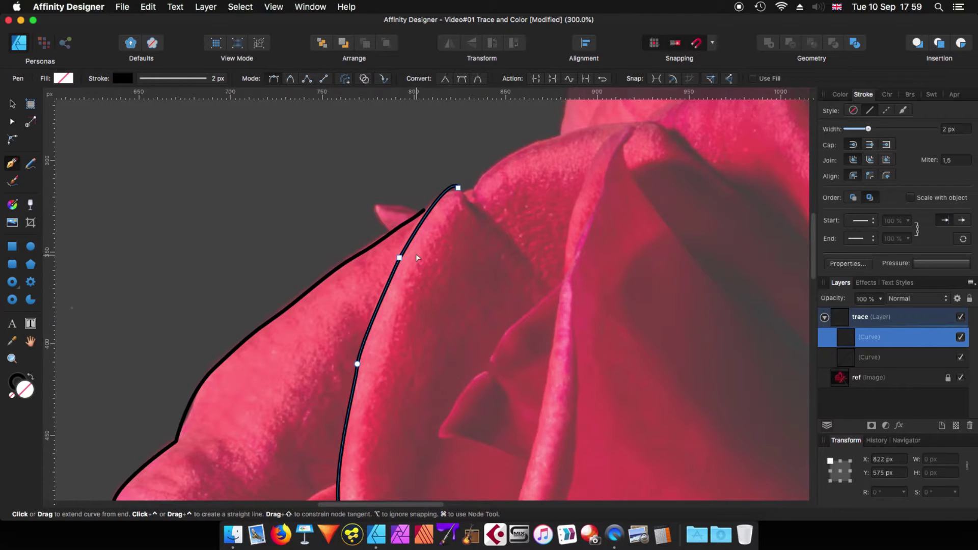
scroll(435, 206, up, 3)
drag(448, 216, 443, 104)
scroll(423, 255, up, 4)
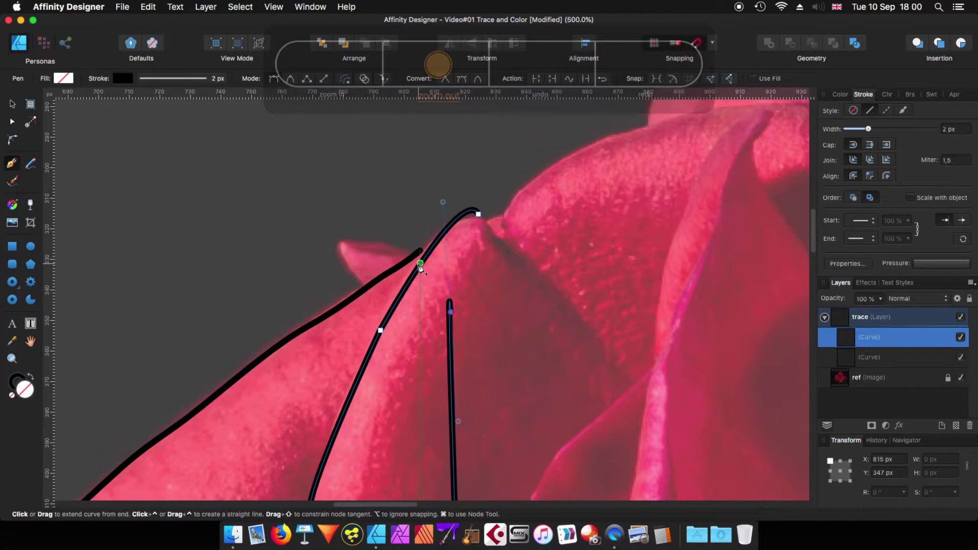
- Undo the stray drawing steps and zoom in where the two curves meet
key(super+z)
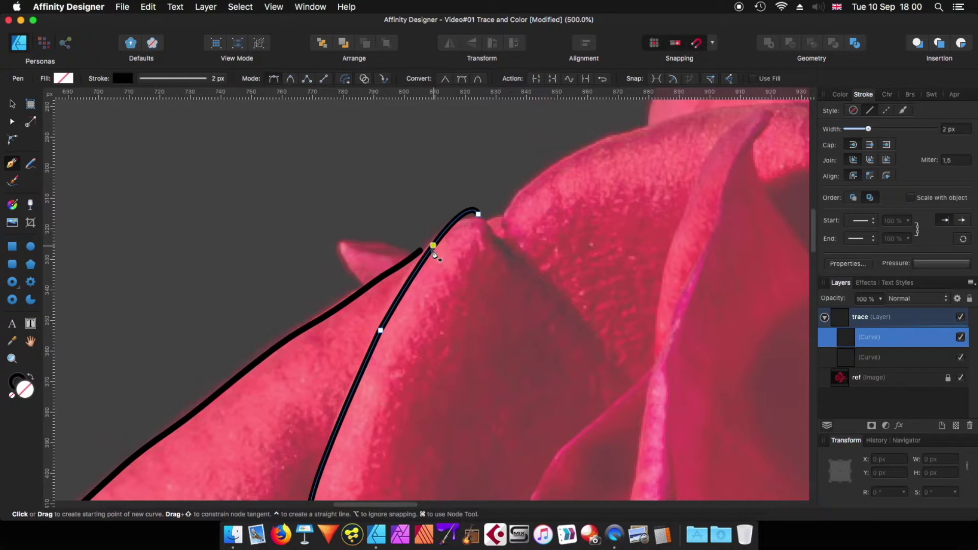
scroll(455, 284, up, 1)
scroll(455, 285, left, 1)
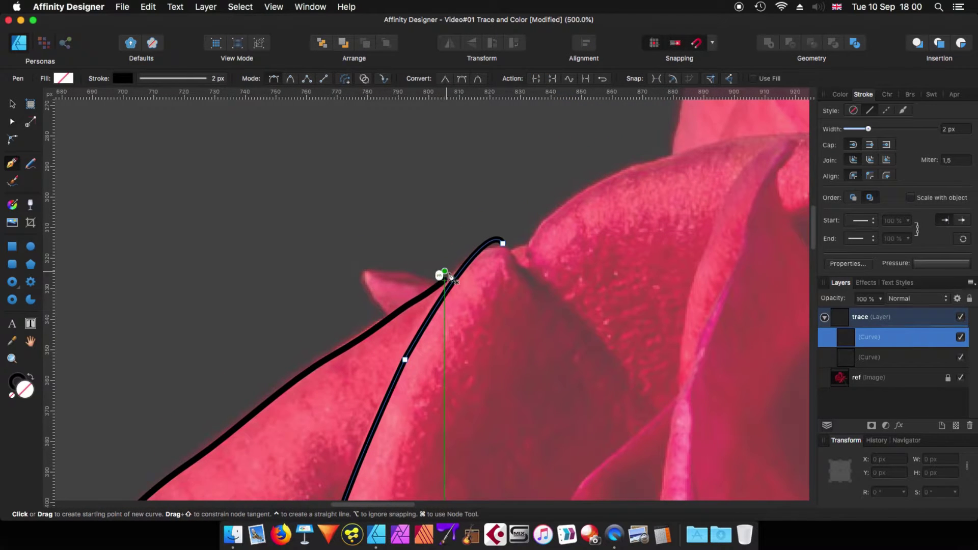
key(super+z)
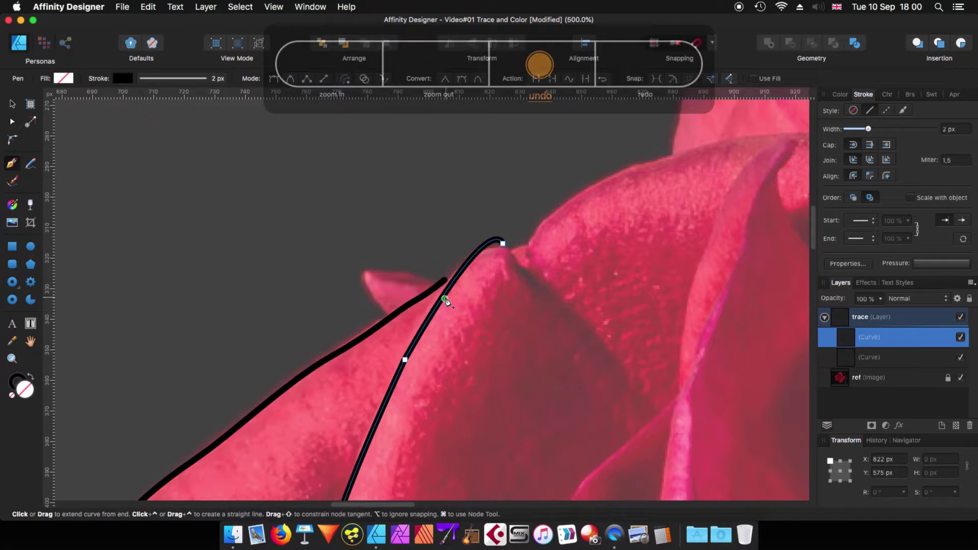
key(super+equal)
key(super+equal)
key(super+equal)
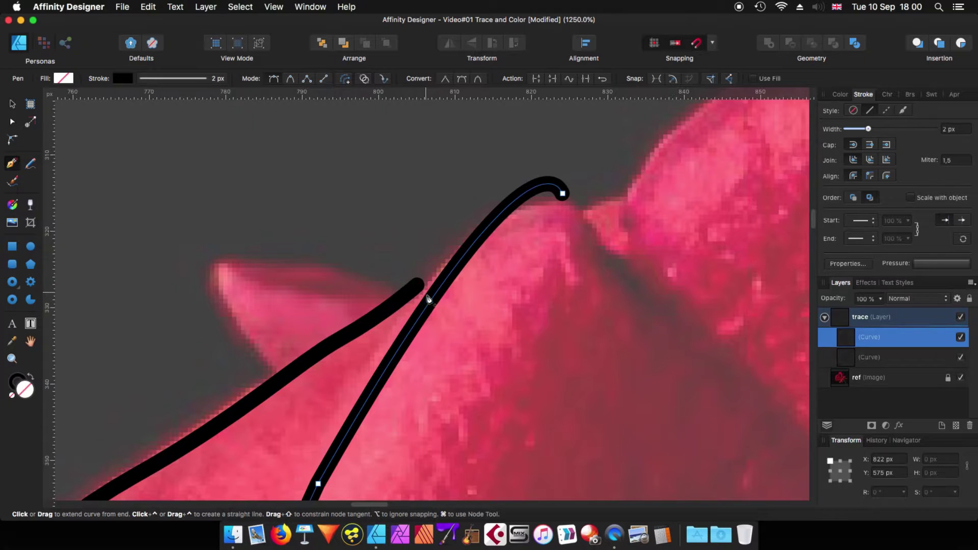
- With the Node tool, drag the curve's end node onto the crossing stroke at 808.1, 327.1 px
click(13, 122)
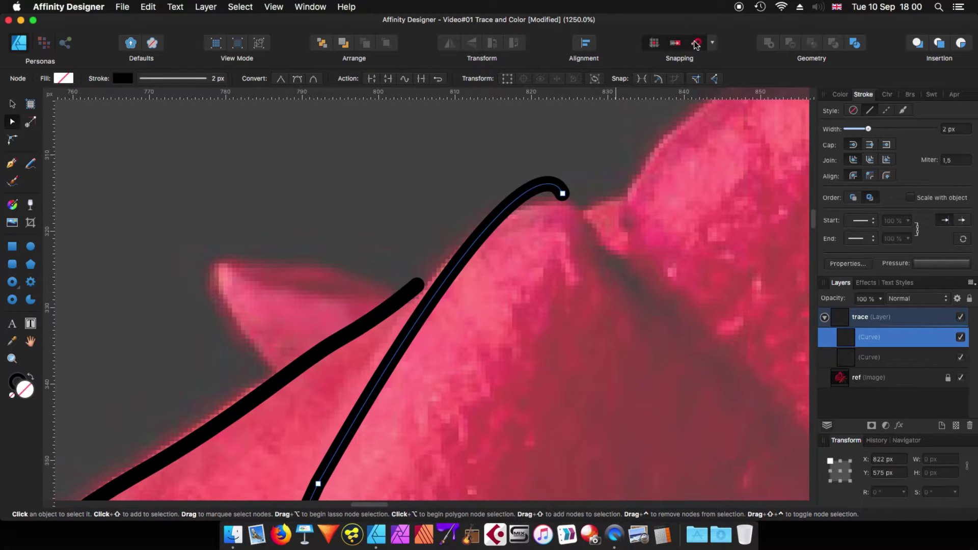
click(414, 292)
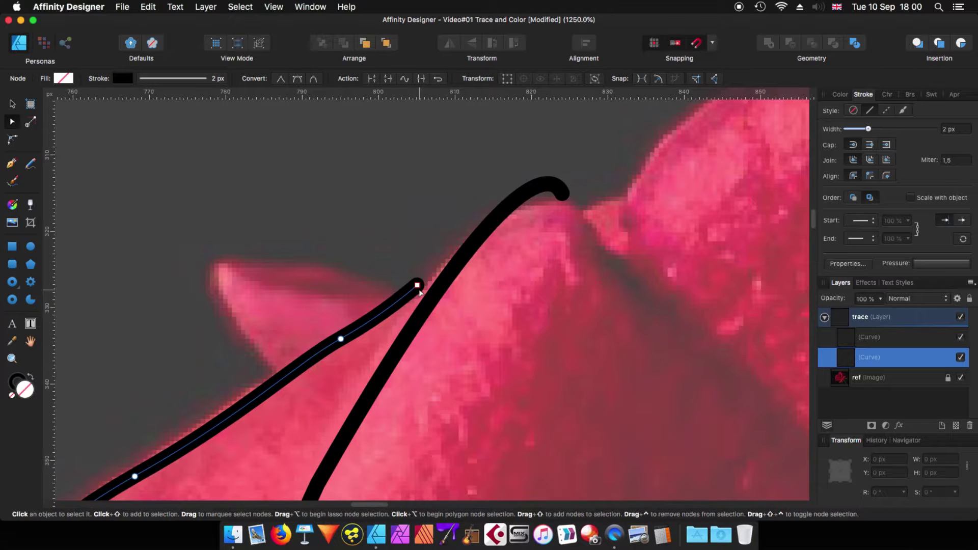
drag(417, 286, 438, 291)
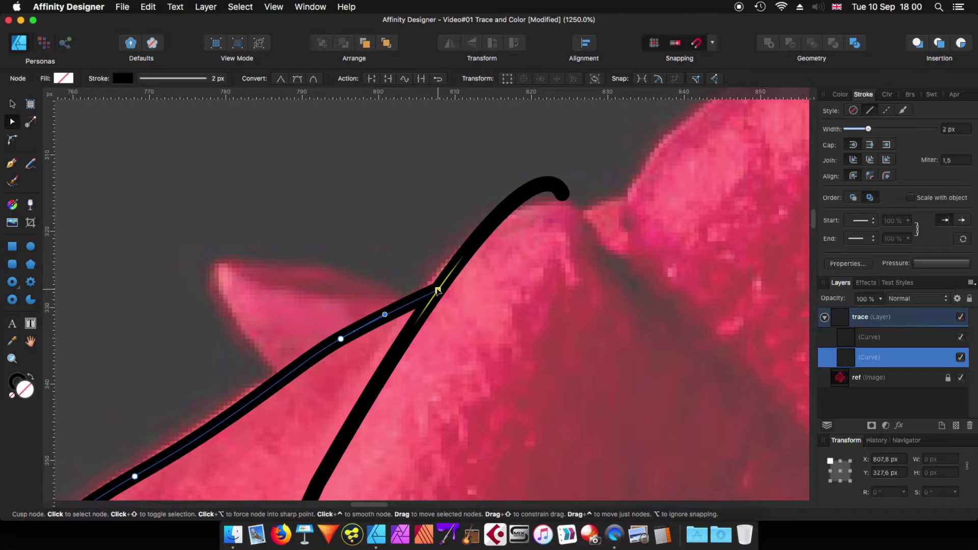
drag(438, 290, 441, 286)
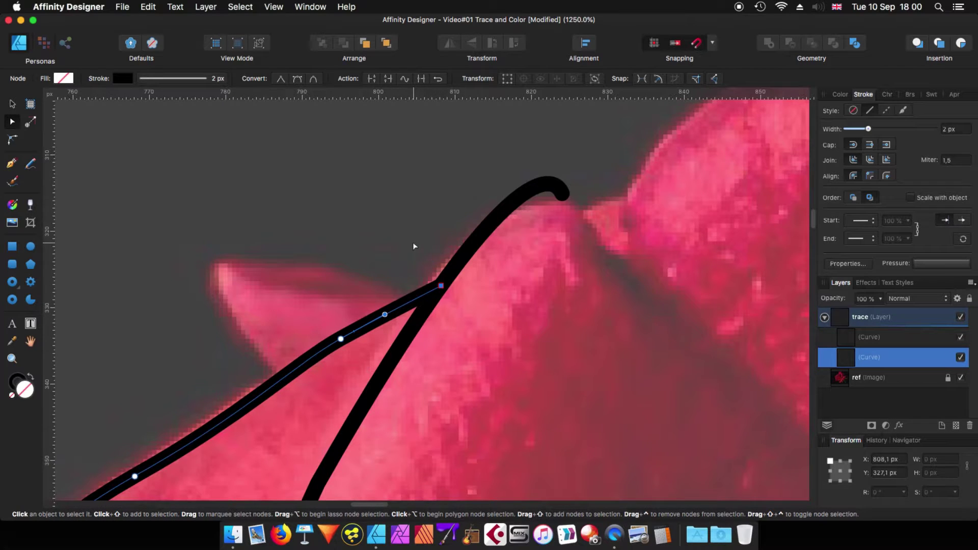
scroll(478, 306, down, 5)
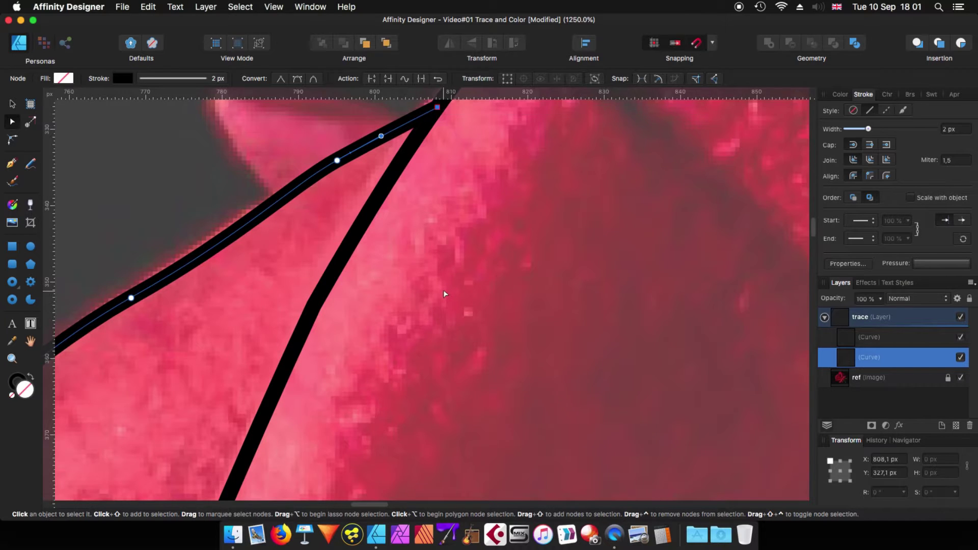
- Zoom out and draw a pen outline around the brownish leaf beside the stem, ending at the petal edge
key(super+minus)
key(super+minus)
key(super+minus)
key(super+minus)
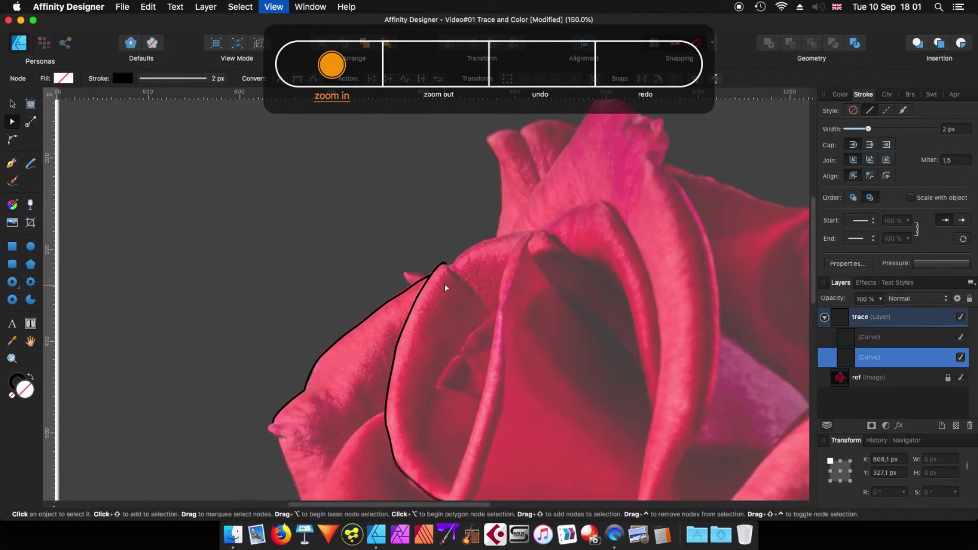
key(super+minus)
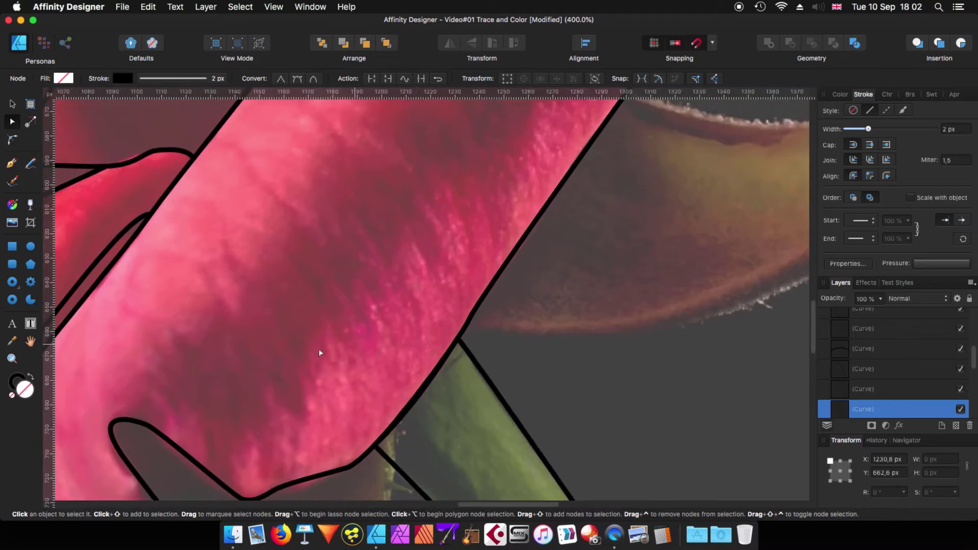
scroll(320, 353, right, 5)
scroll(476, 323, down, 3)
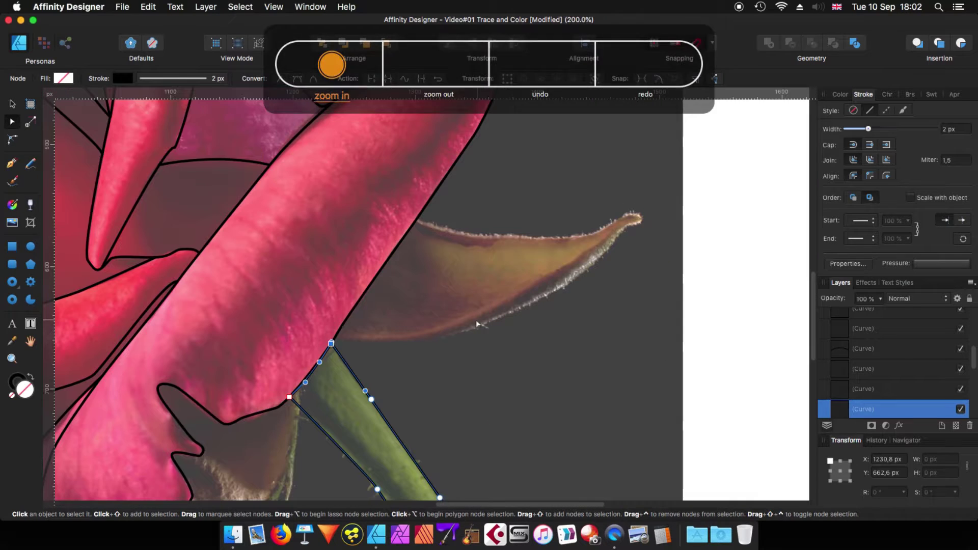
key(p)
click(337, 335)
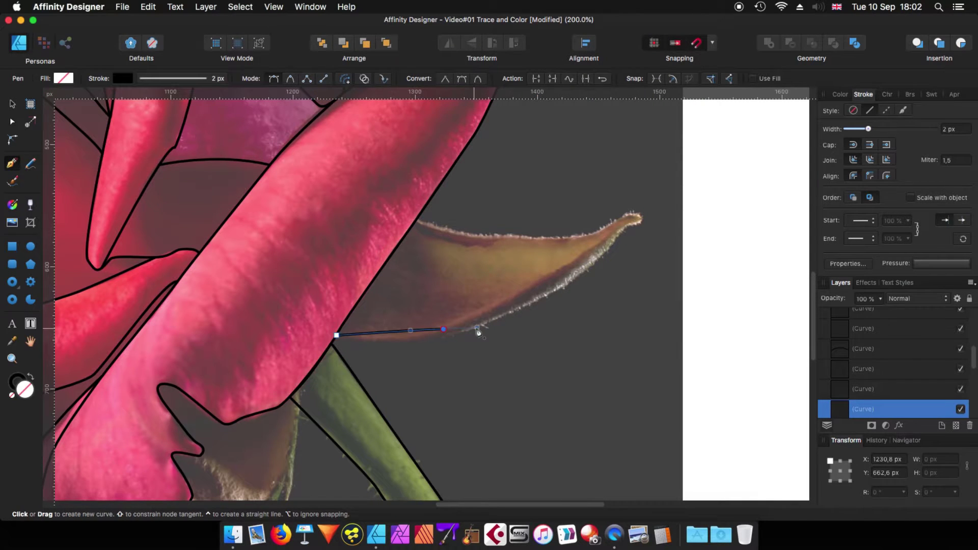
drag(443, 329, 519, 307)
mouse_move(565, 268)
mouse_down()
mouse_move(594, 249)
mouse_move(531, 237)
mouse_up()
click(606, 237)
click(640, 217)
click(611, 224)
click(487, 239)
click(418, 217)
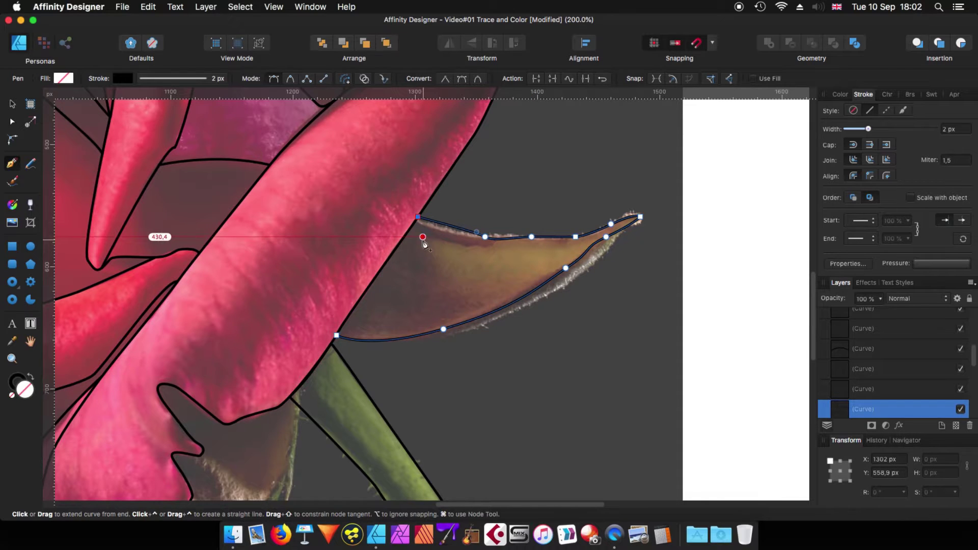
key(Escape)
- Zoom to fit and close the leaf outline at its end node
scroll(423, 275, up, 1)
scroll(420, 226, up, 1)
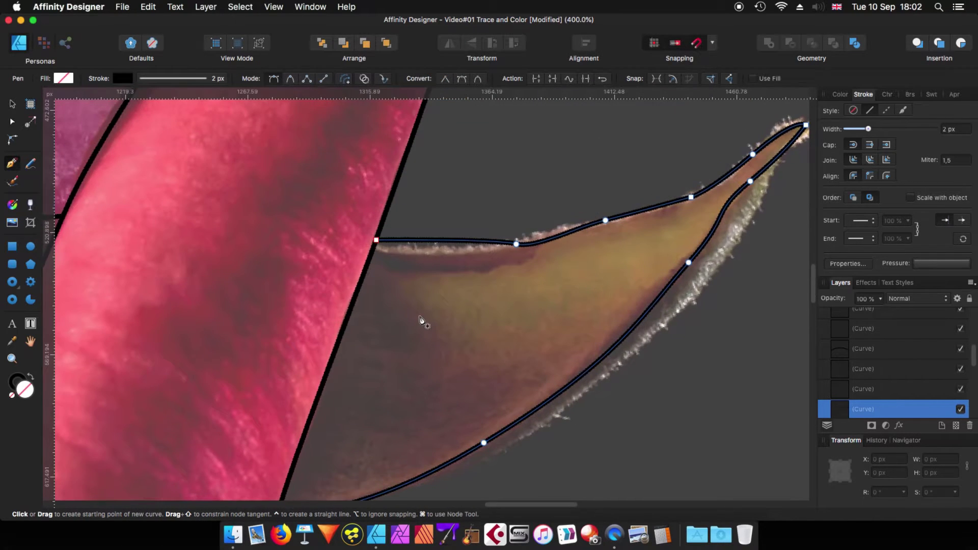
key(super+0)
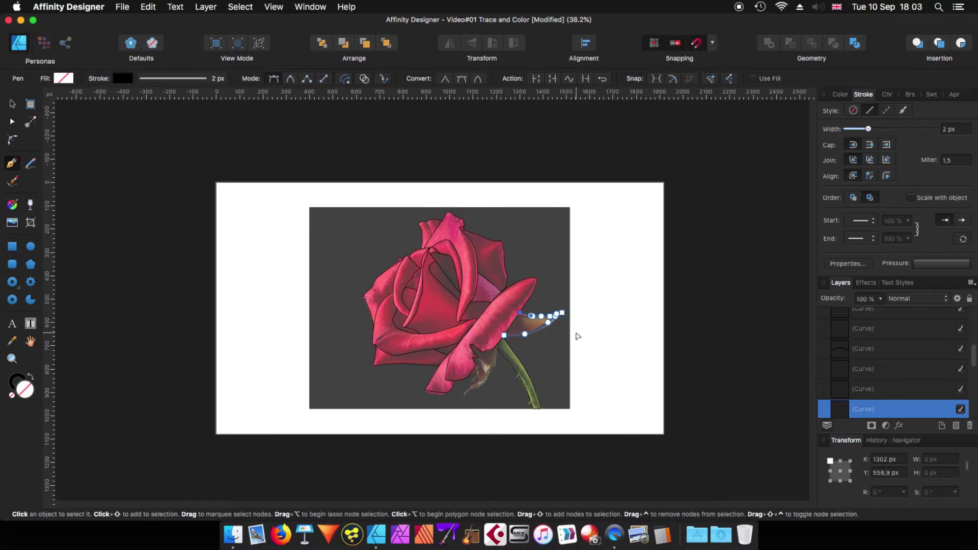
scroll(525, 314, up, 5)
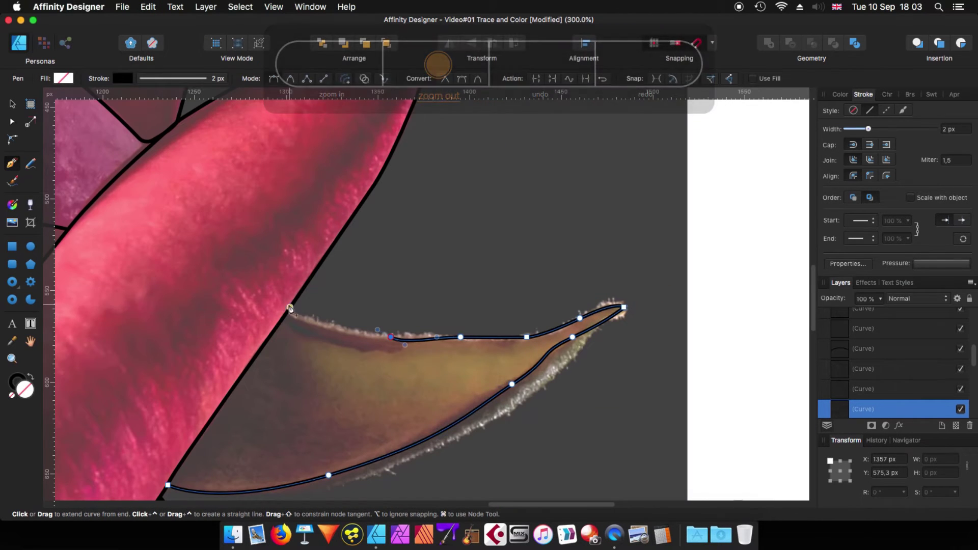
click(289, 308)
- Refine the leaf outline's nodes along the leaf and petal edges, then zoom to fit
key(a)
drag(390, 337, 365, 337)
scroll(365, 337, down, 3)
scroll(365, 337, left, 1)
key(c)
click(412, 240)
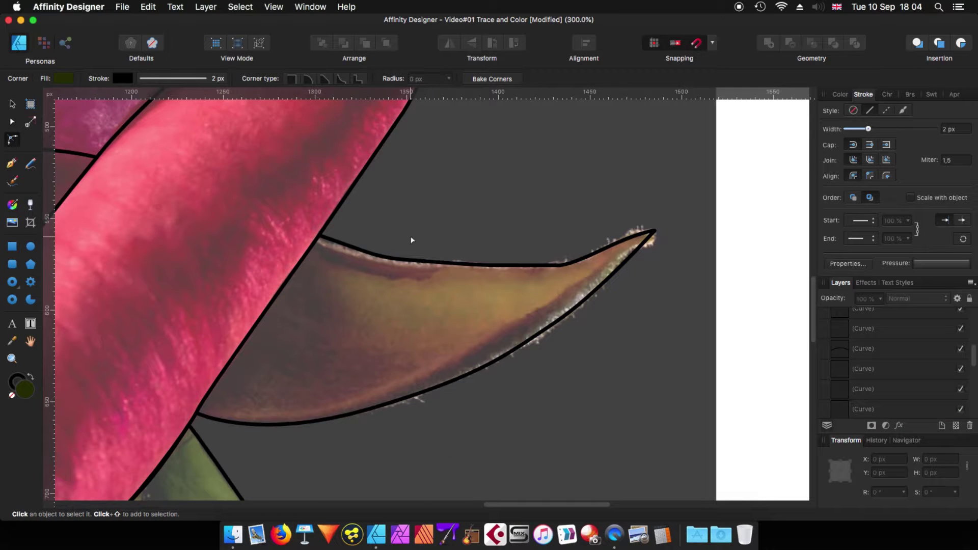
click(11, 122)
click(398, 261)
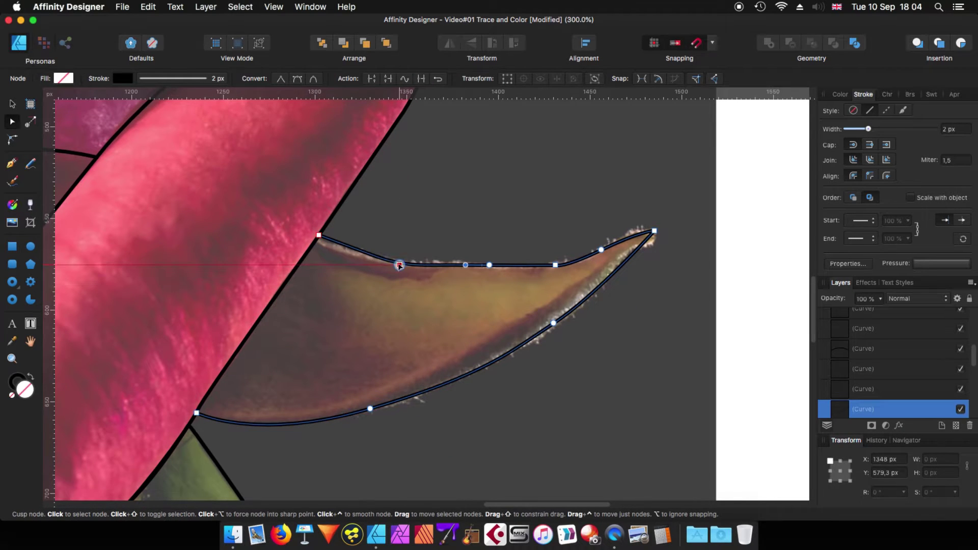
drag(378, 258, 370, 258)
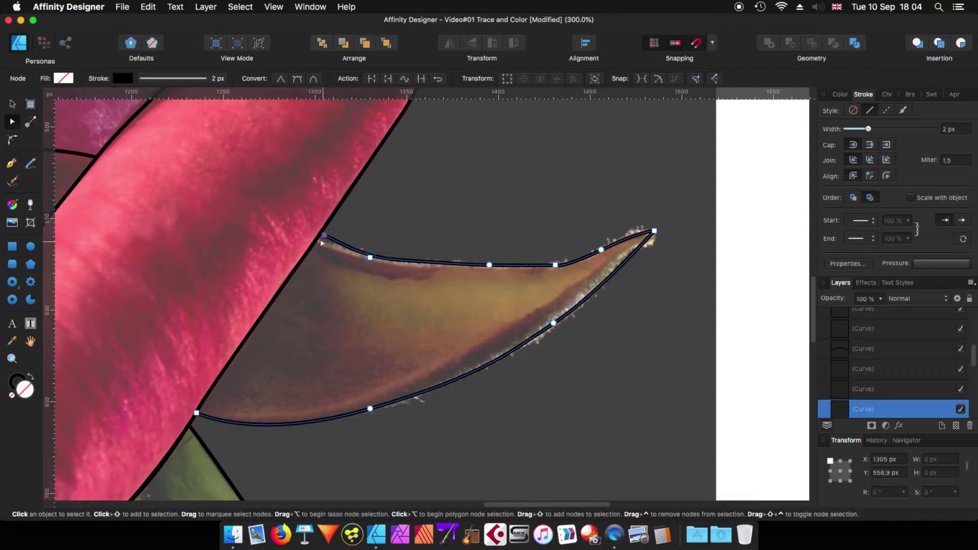
drag(321, 238, 320, 237)
drag(197, 413, 197, 410)
click(382, 427)
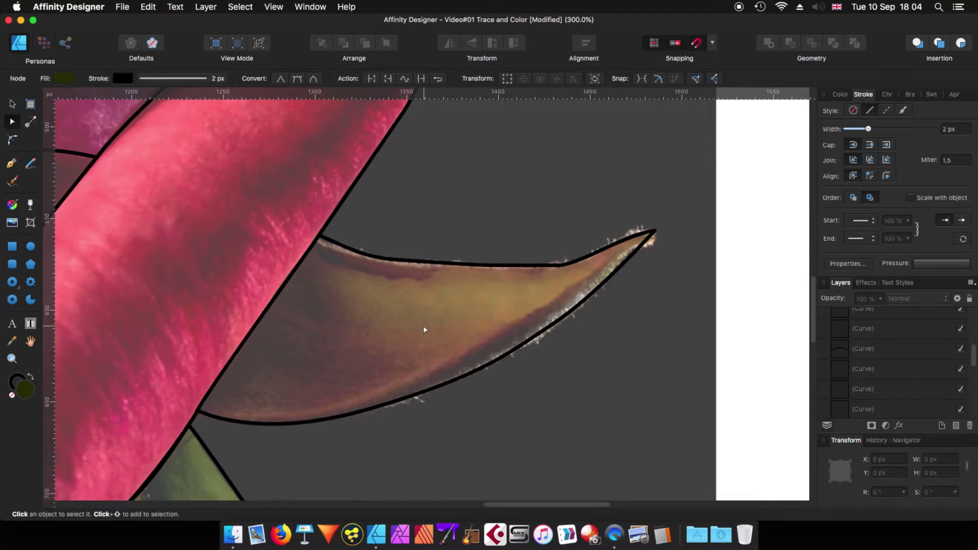
key(super+0)
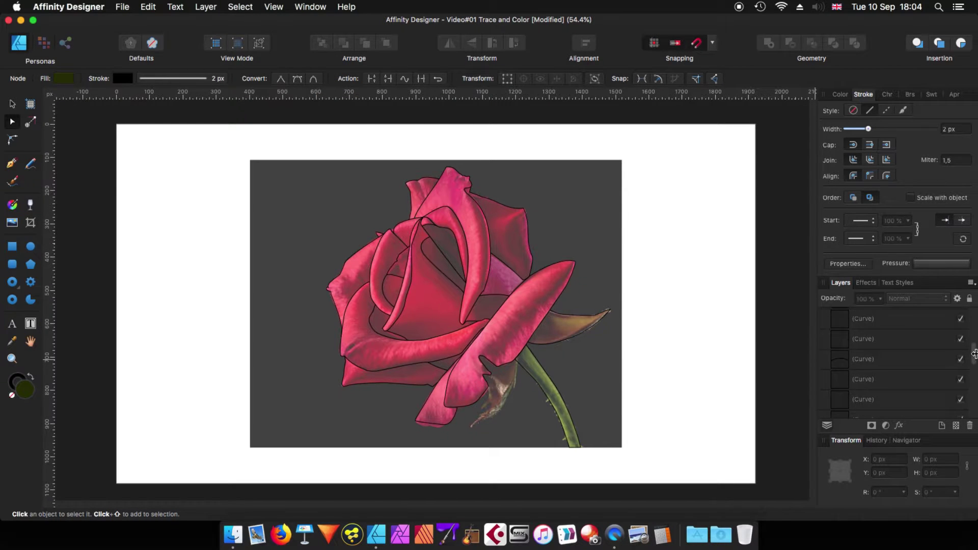
- Select all the traced Curve layers and group them
drag(975, 359, 975, 407)
click(859, 320)
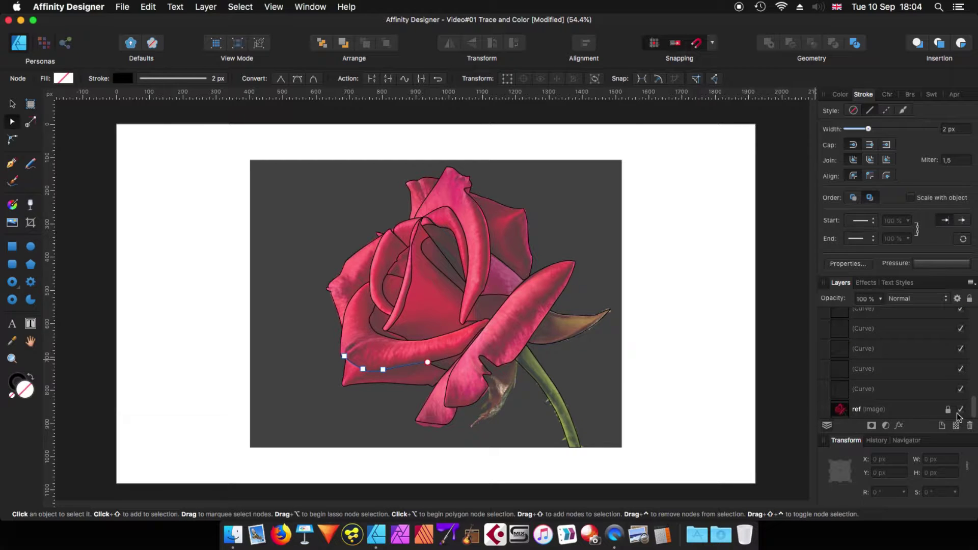
shift+click(860, 393)
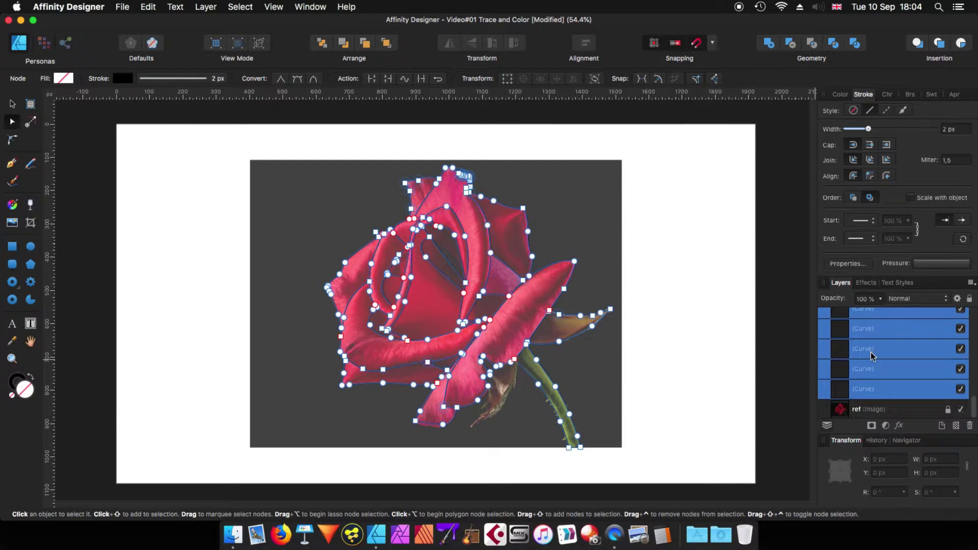
key(ctrl+g)
- Raise the ref photo to 100% opacity, lock it, and select the curve group
click(940, 339)
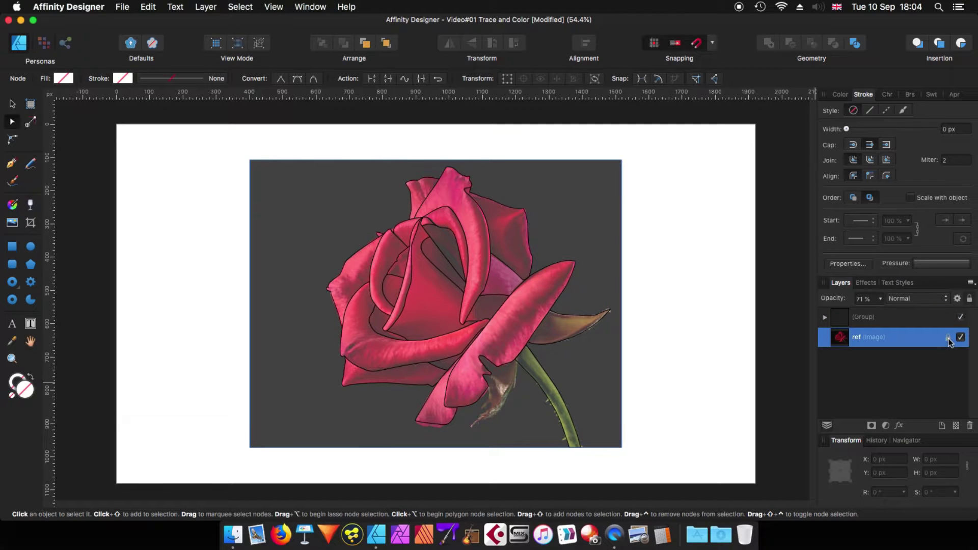
click(881, 299)
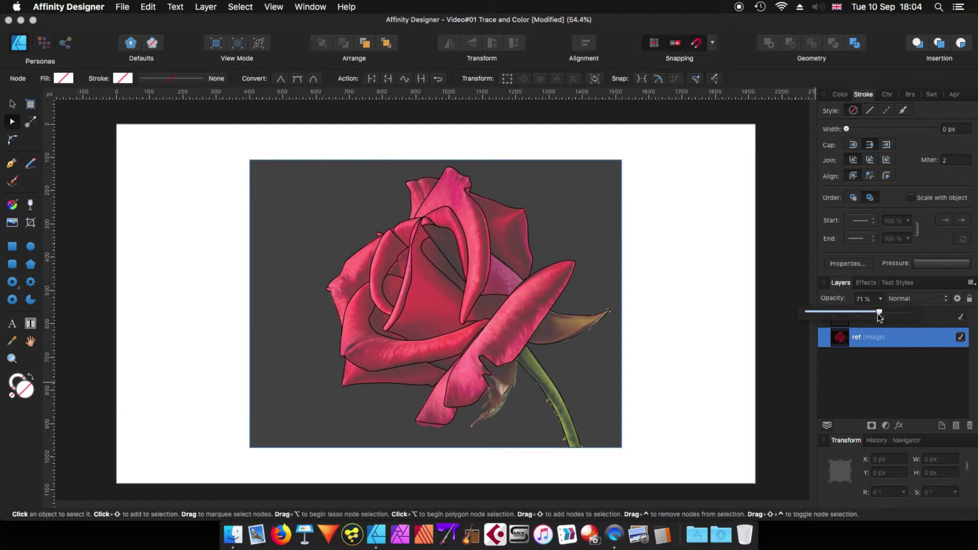
drag(879, 312, 966, 320)
click(884, 375)
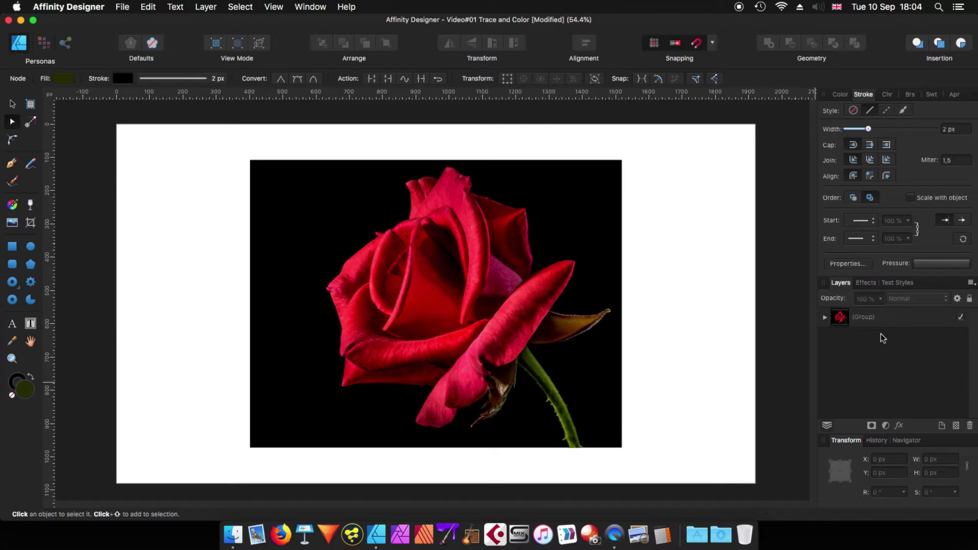
key(super+z)
click(940, 340)
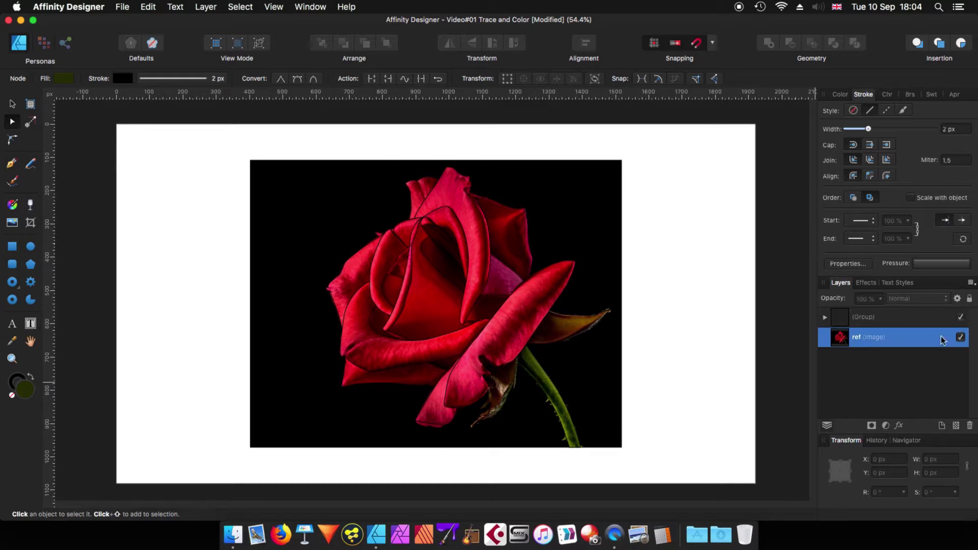
click(970, 299)
click(876, 320)
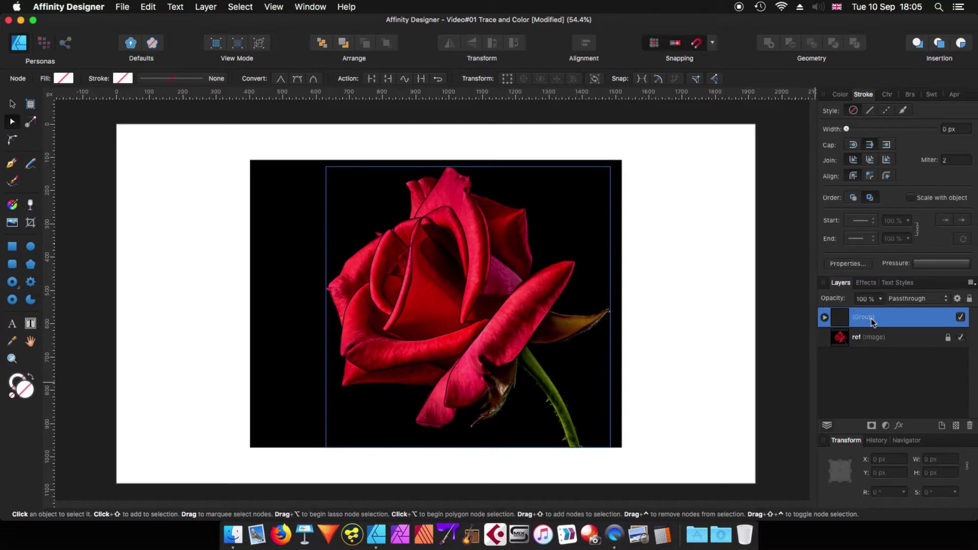
- Duplicate the curve group and rasterize the copy into a Pixel layer
right_click(871, 320)
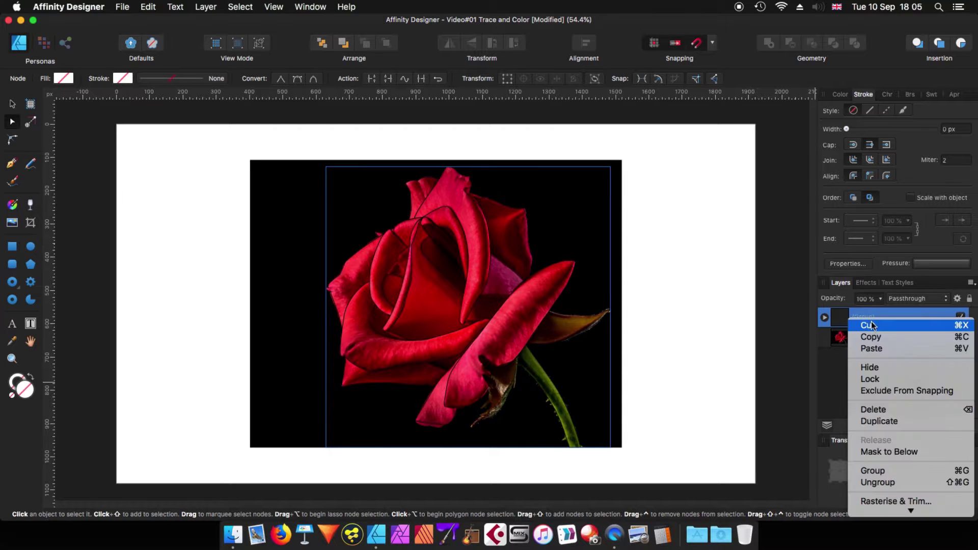
click(873, 423)
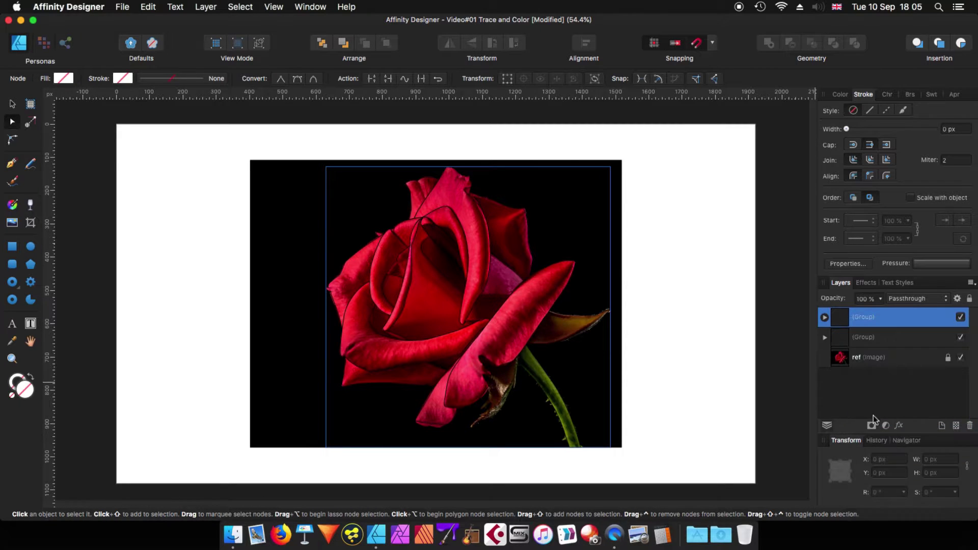
right_click(862, 319)
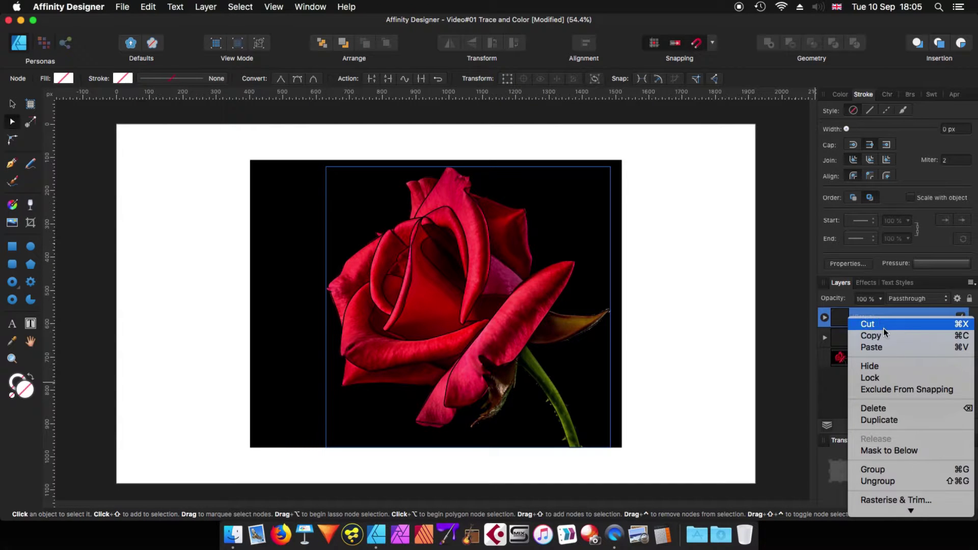
scroll(897, 466, down, 3)
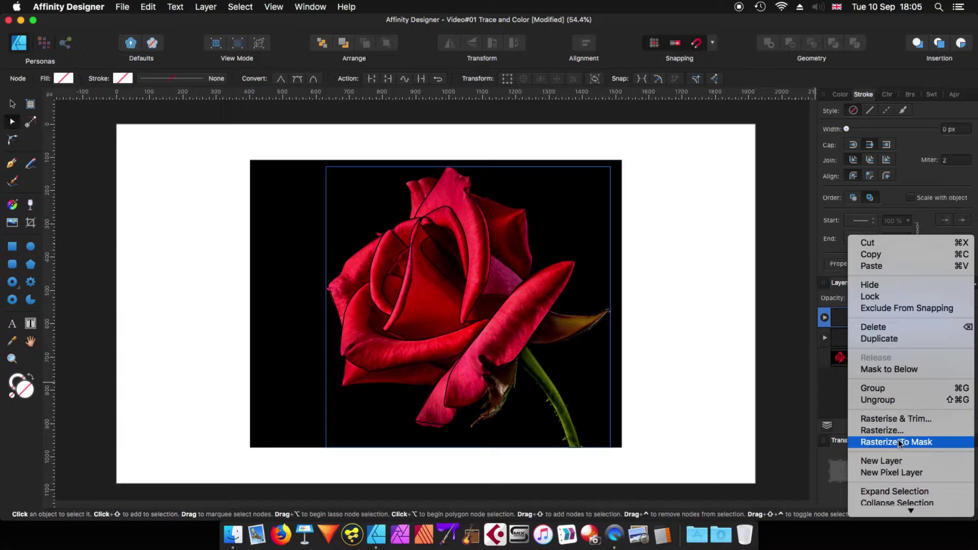
click(893, 433)
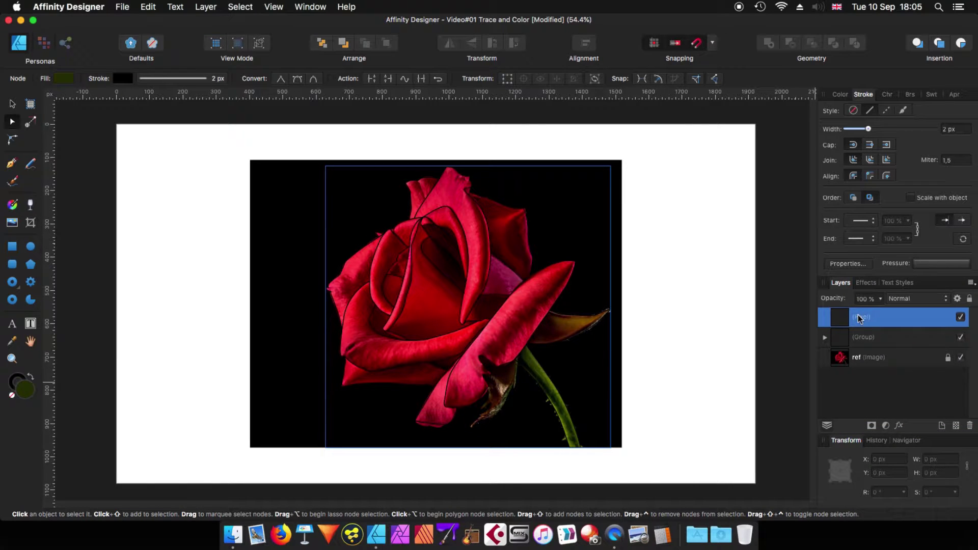
- Show the original curve group, move the Pixel layer into it, and collapse the group
click(961, 338)
drag(846, 316, 829, 347)
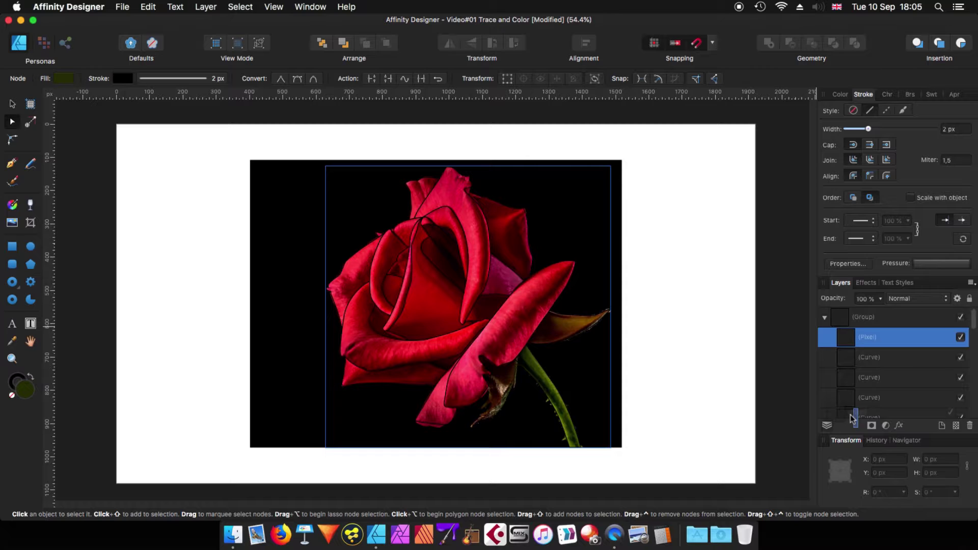
scroll(851, 418, down, 4)
drag(852, 415, 850, 407)
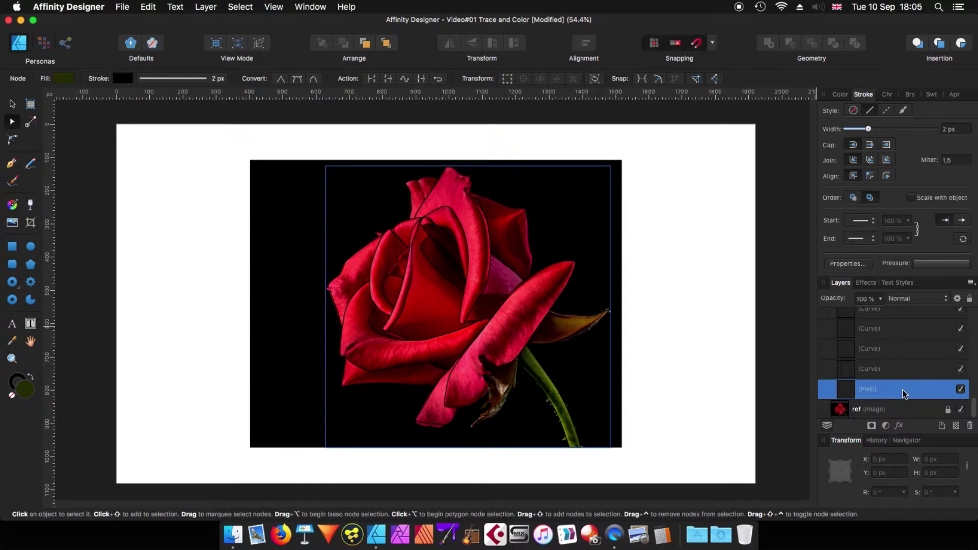
click(894, 371)
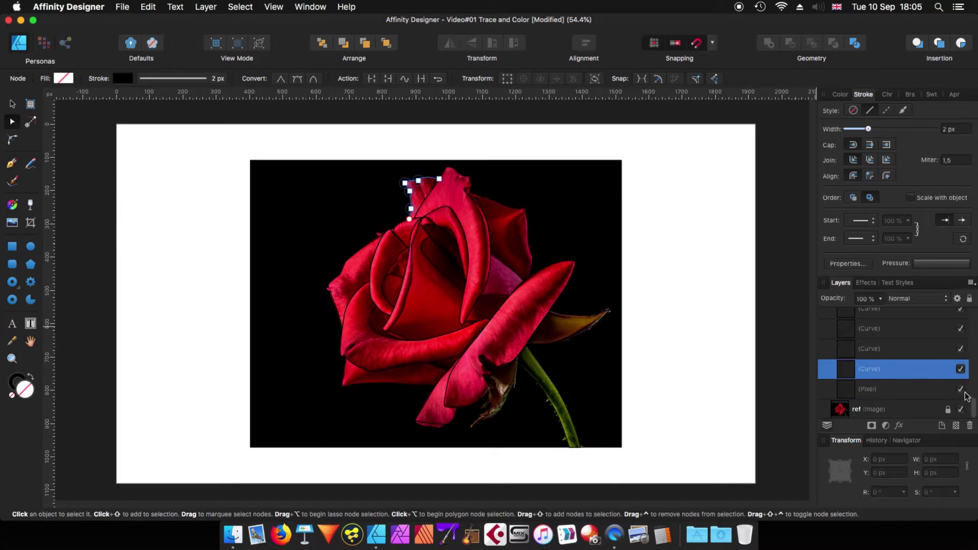
drag(975, 412, 977, 328)
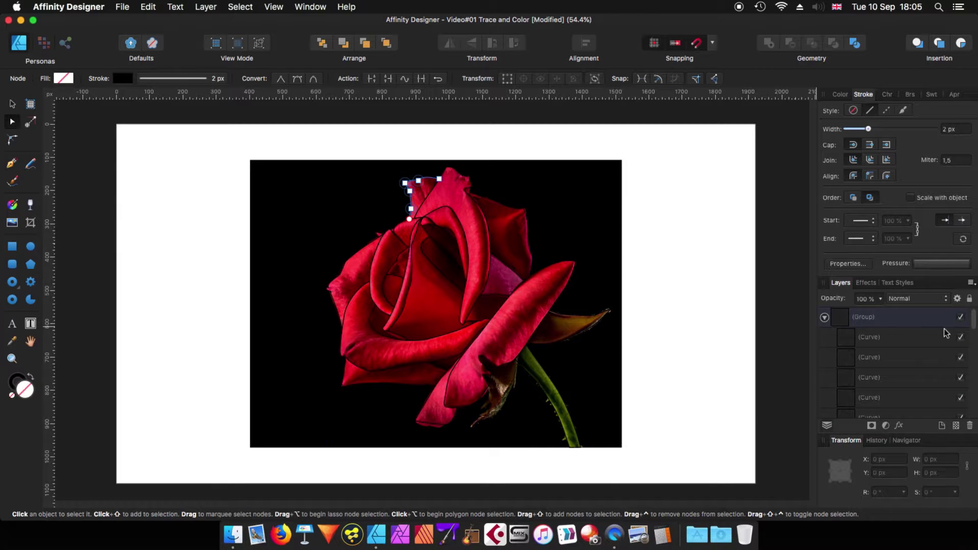
shift+click(887, 338)
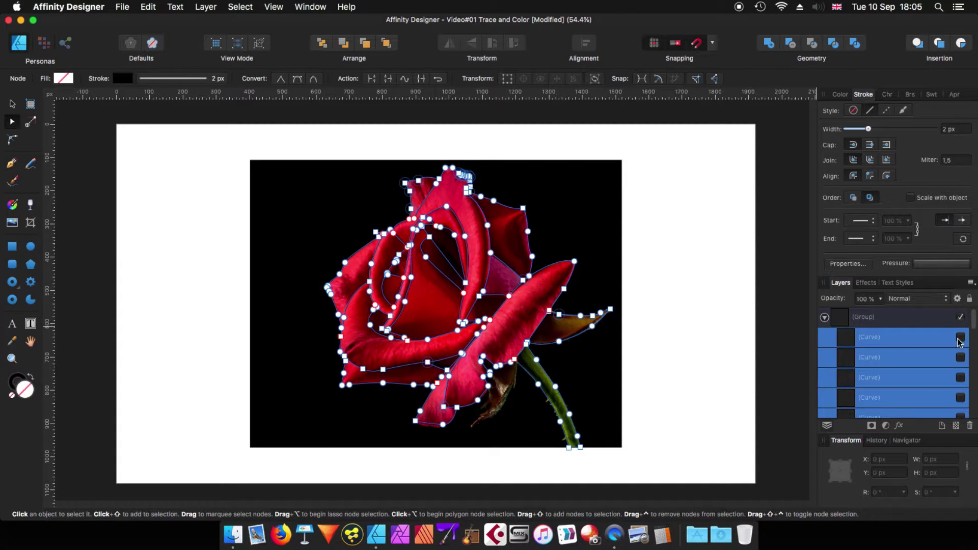
click(933, 320)
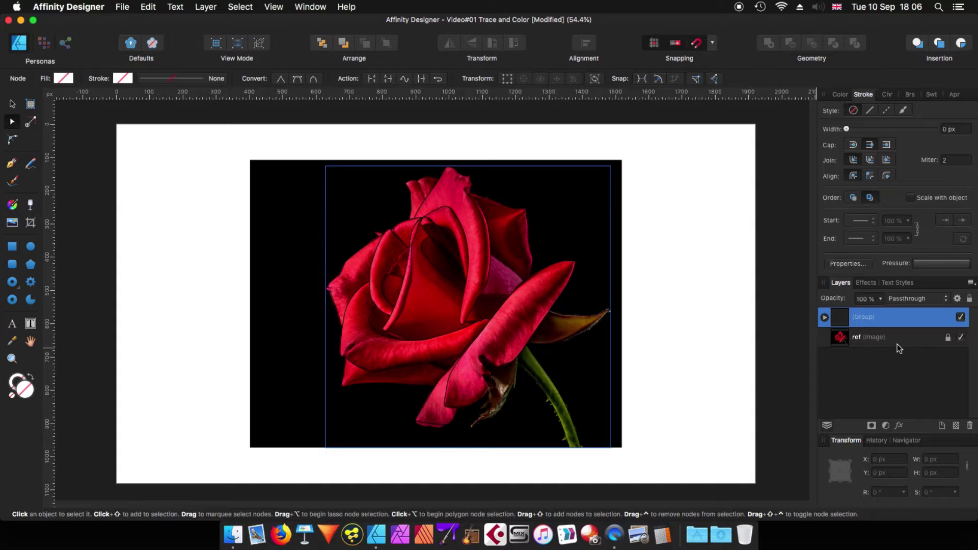
- Hide the ref photo, zoom in to inspect the black outline junctions, then zoom back out
click(961, 337)
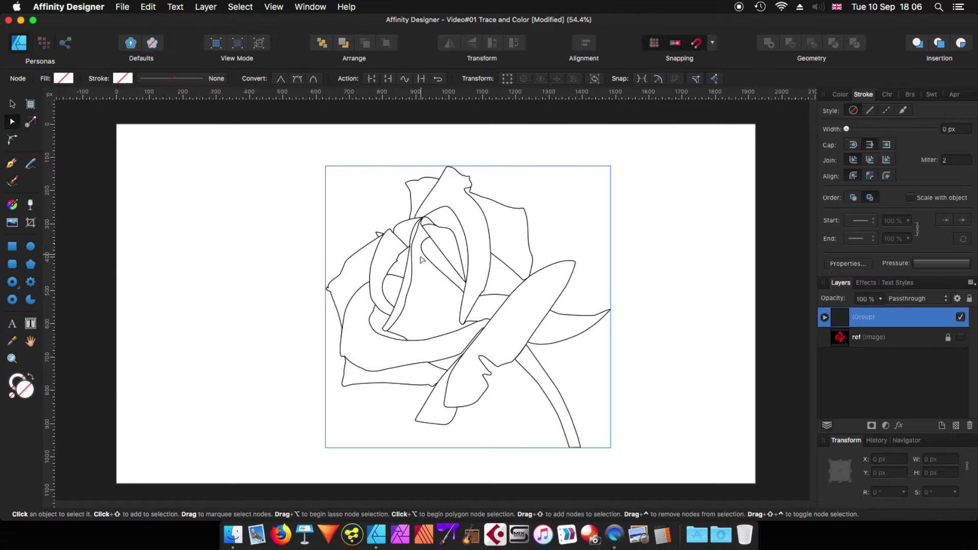
key(super+minus)
key(super+equal)
key(super+equal)
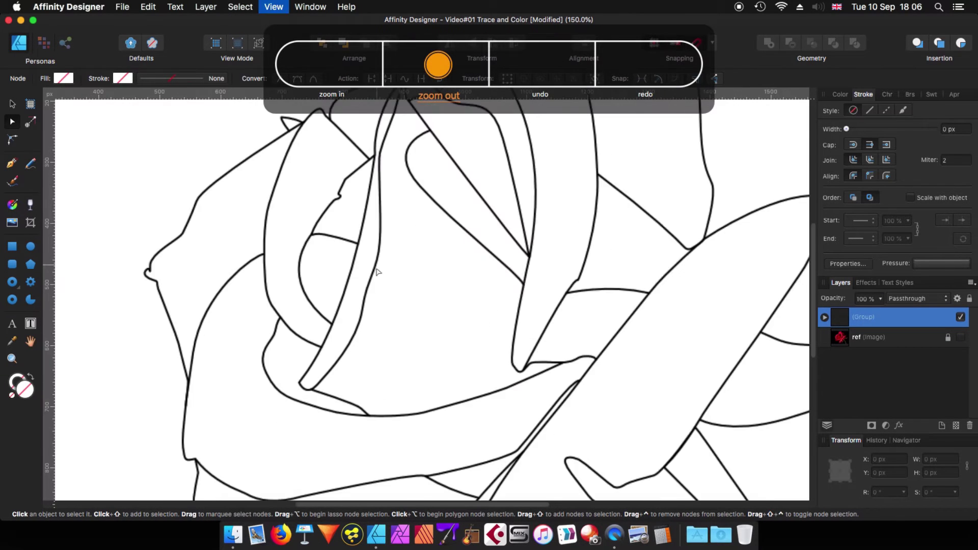
key(super+equal)
key(super+equal)
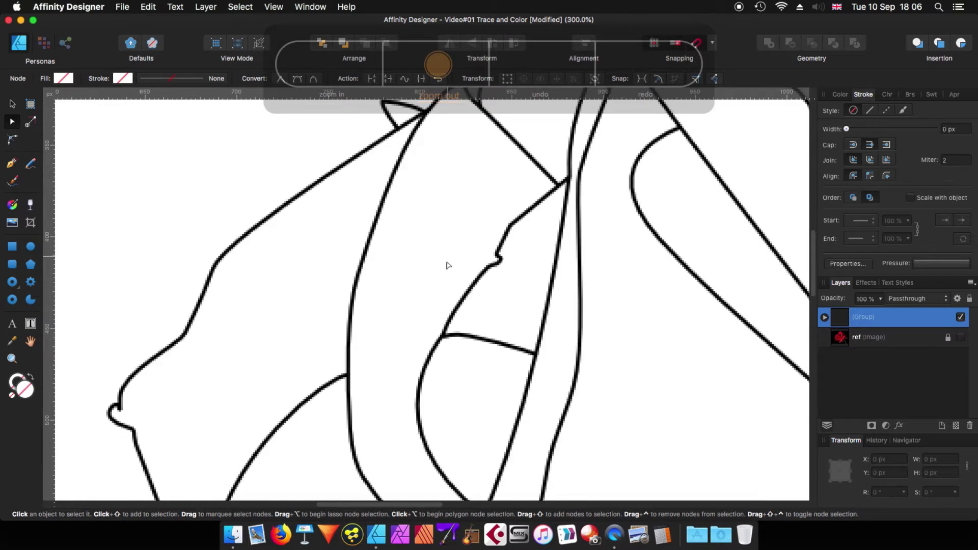
key(super+equal)
key(super+equal)
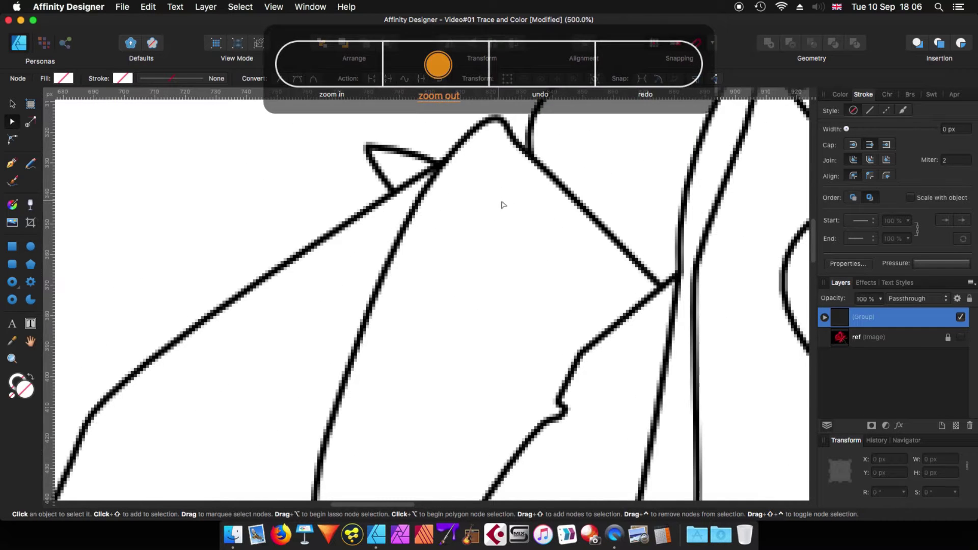
scroll(503, 204, up, 5)
scroll(503, 205, right, 3)
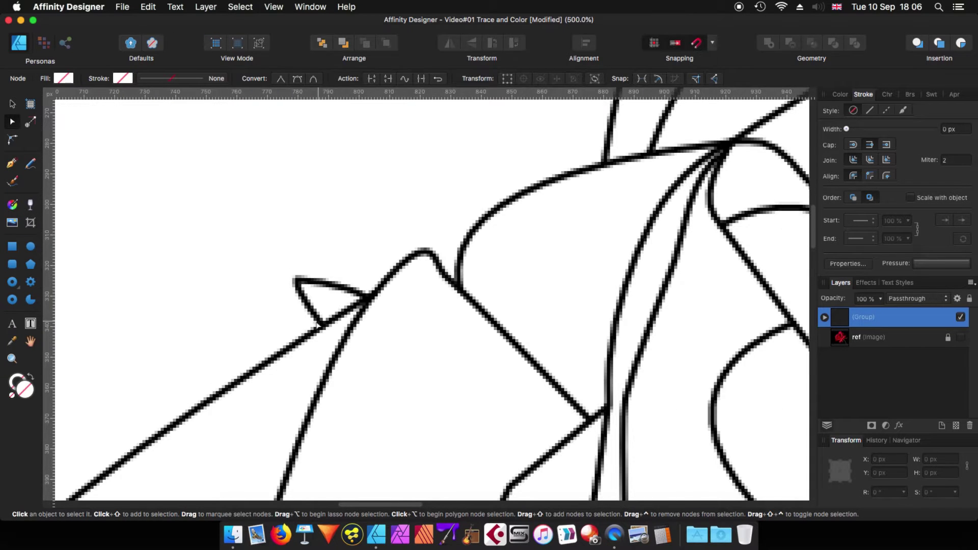
scroll(322, 324, up, 5)
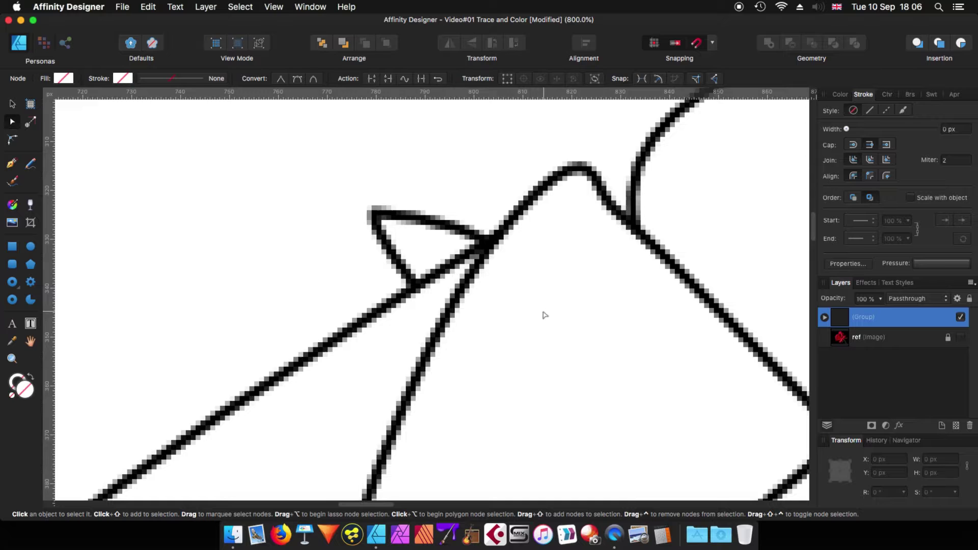
key(super+minus)
key(super+minus)
key(super+minus)
key(super+minus)
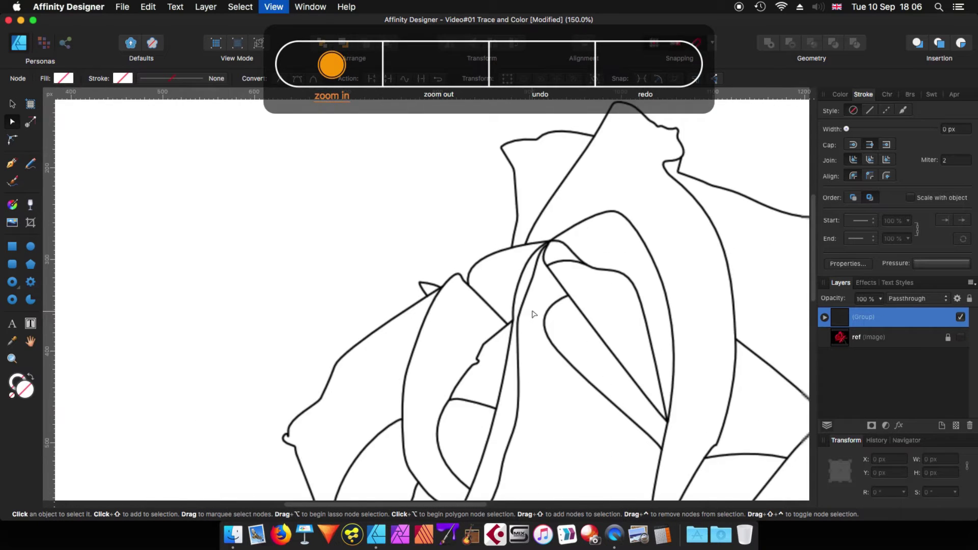
key(super+minus)
key(super+minus)
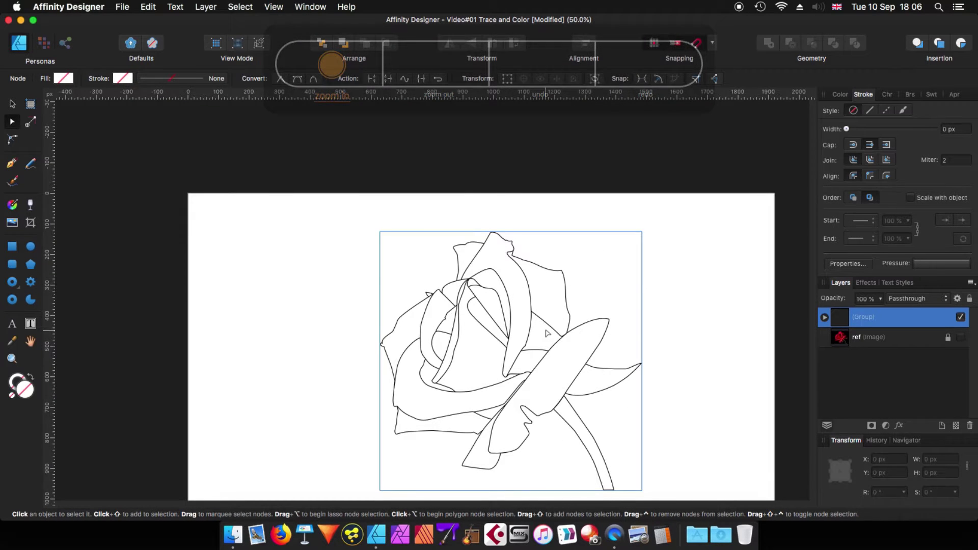
scroll(546, 333, up, 1)
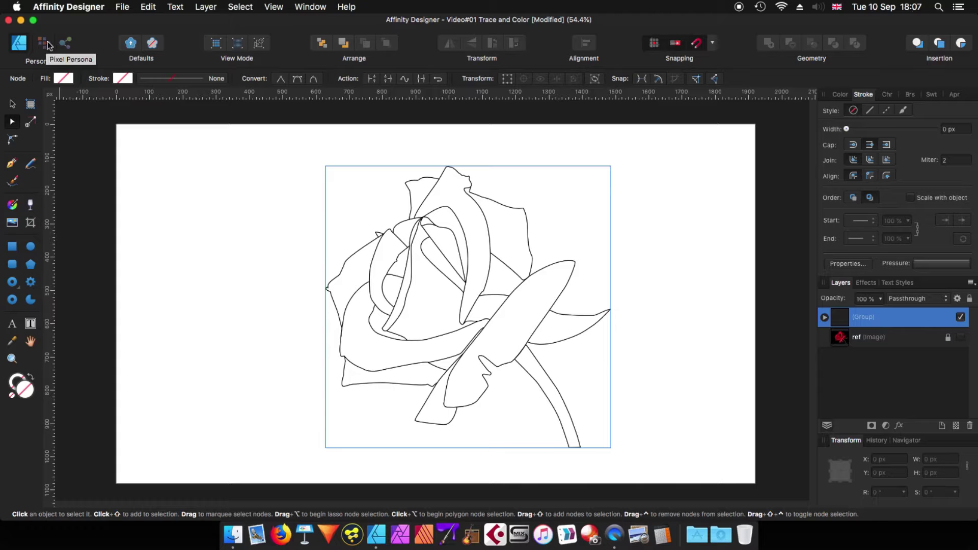
- Switch to Pixel Persona, show the ref photo, and target the (Pixel) layer inside the group
click(45, 47)
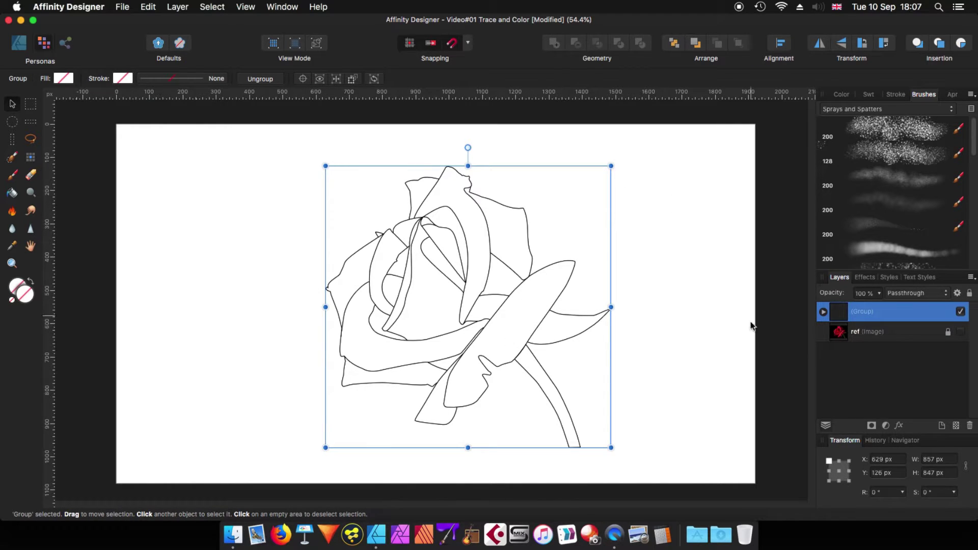
click(962, 332)
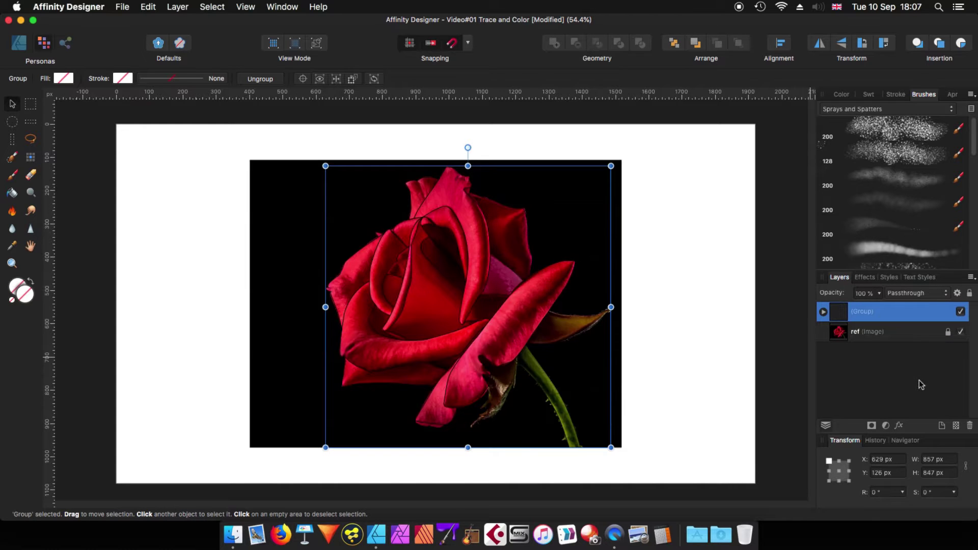
click(823, 311)
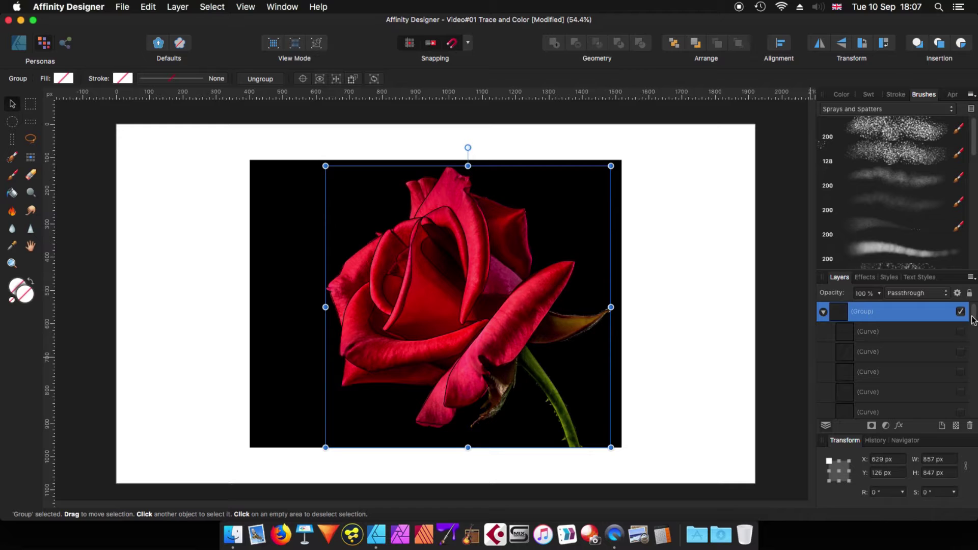
scroll(973, 326, down, 5)
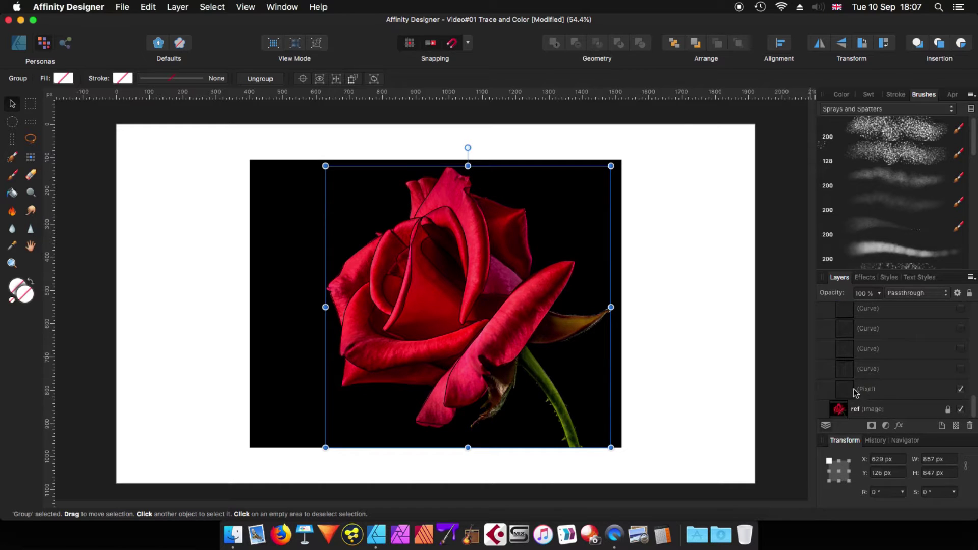
click(857, 391)
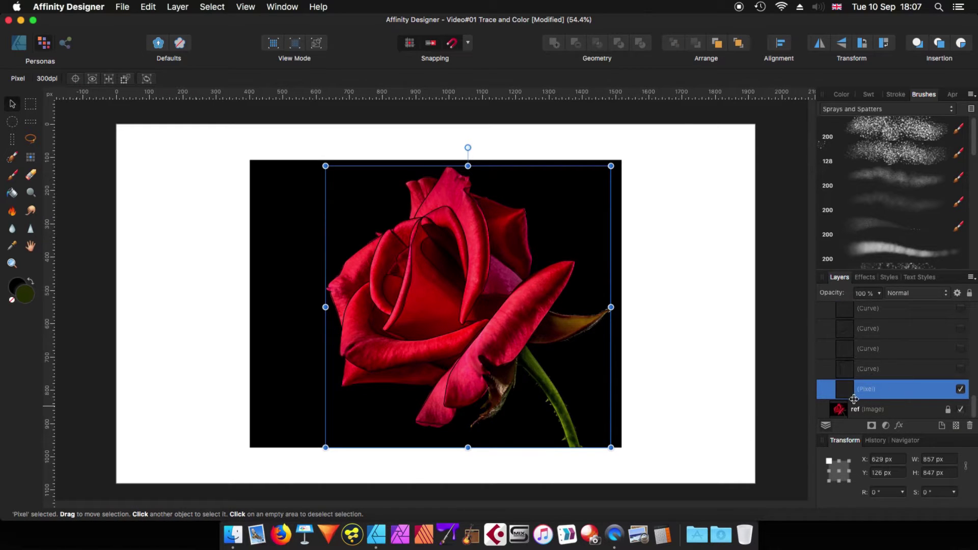
- Sample a rose petal's red, switch to Flood Fill, and hide the reference photo
click(12, 248)
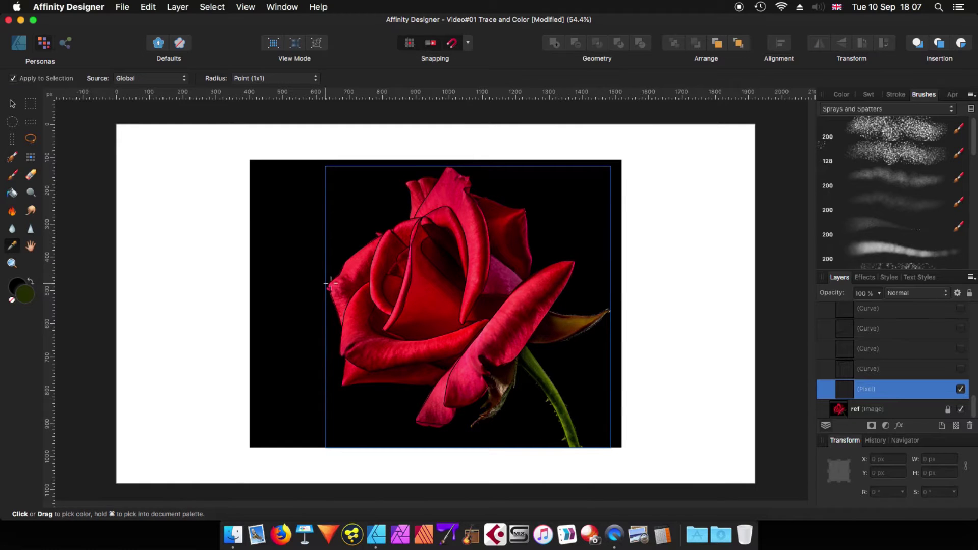
click(356, 271)
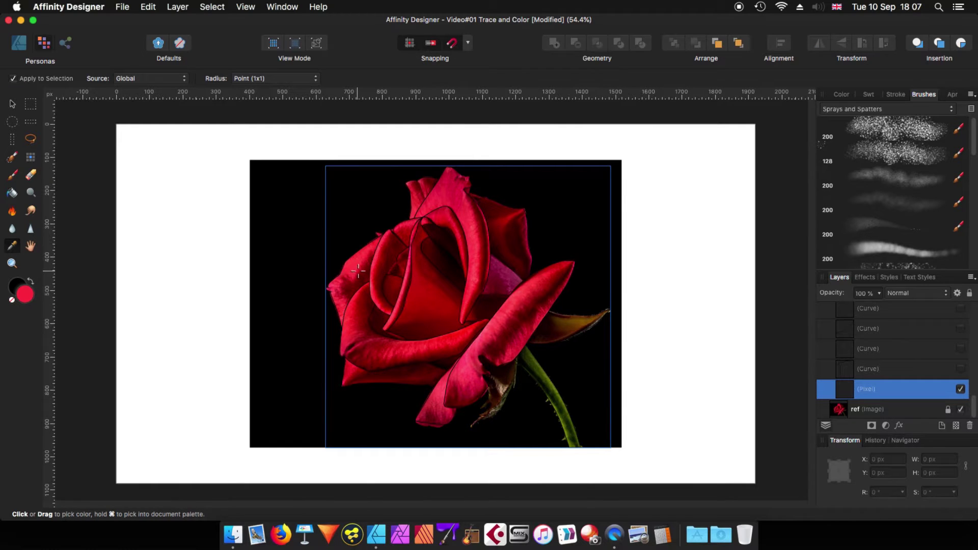
click(13, 194)
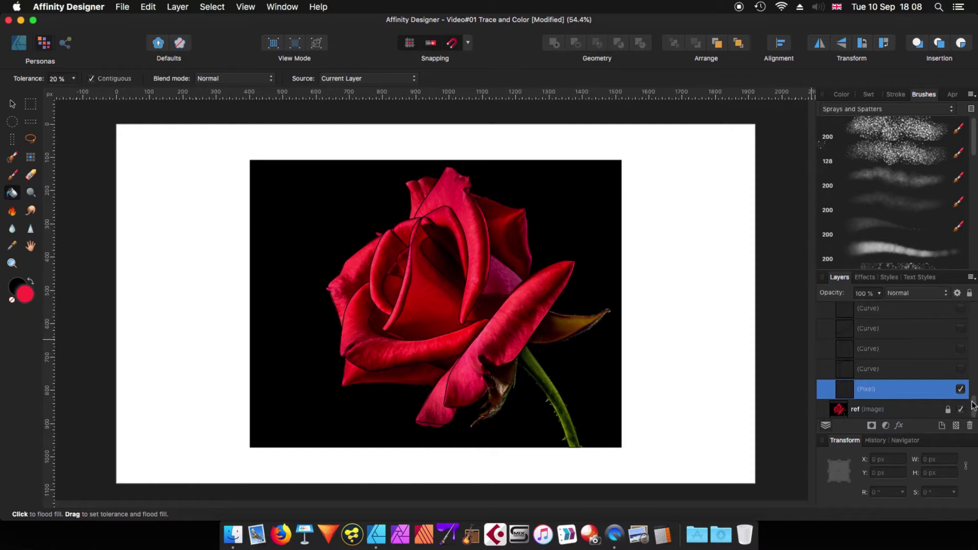
click(962, 411)
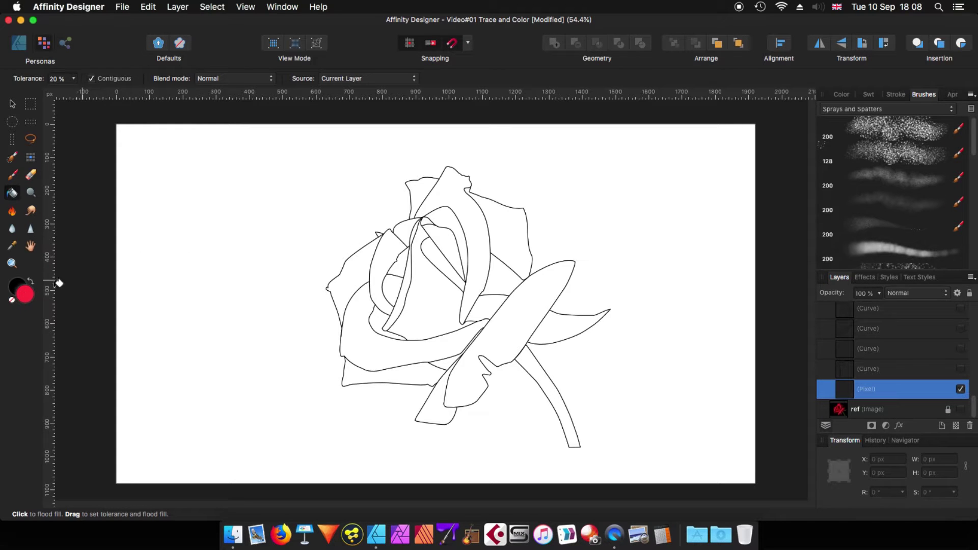
- Set the fill colour to bright green and zoom in on the rose outline
double_click(31, 294)
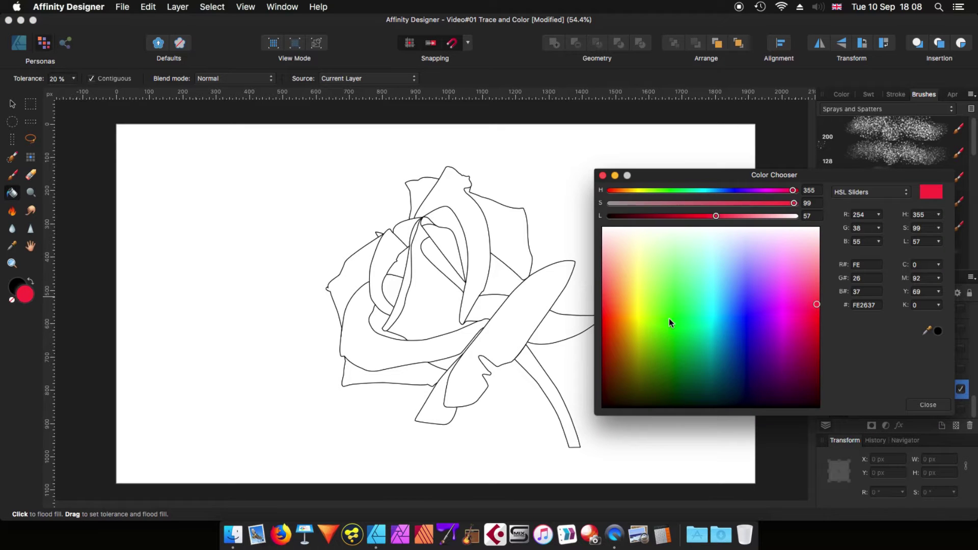
click(677, 300)
click(928, 406)
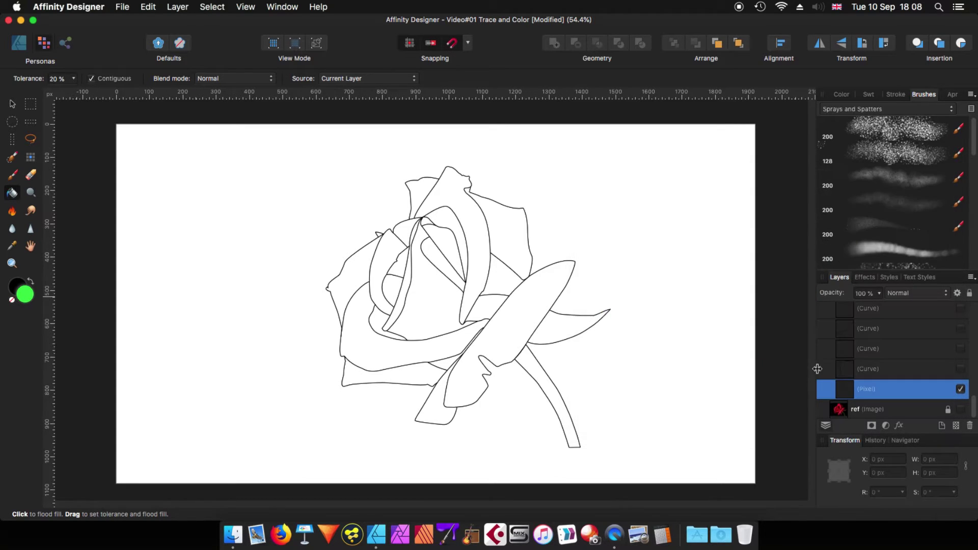
key(super+equal)
scroll(330, 253, up, 6)
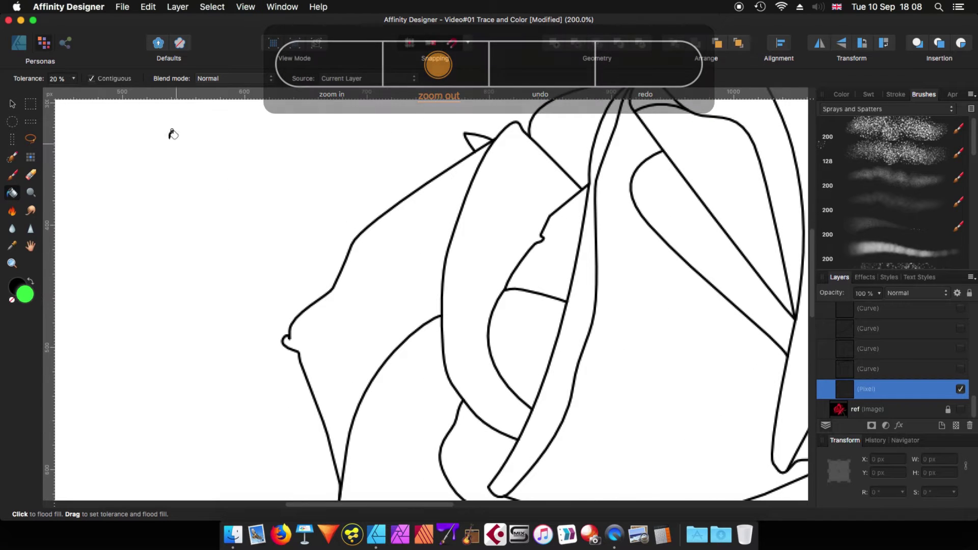
- Try a green fill of the left leaf at 6% tolerance, then undo it
click(74, 78)
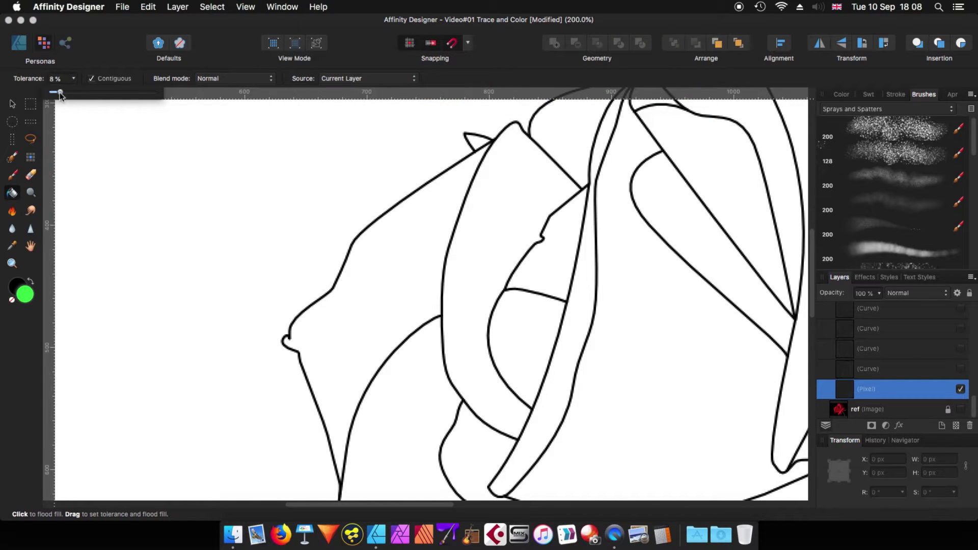
drag(59, 93, 58, 93)
click(380, 321)
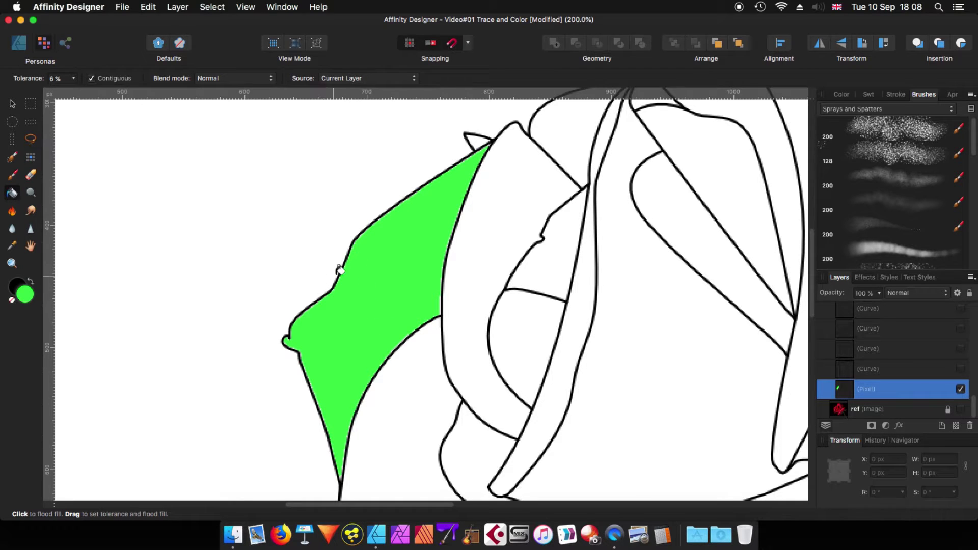
key(super+equal)
key(super+equal)
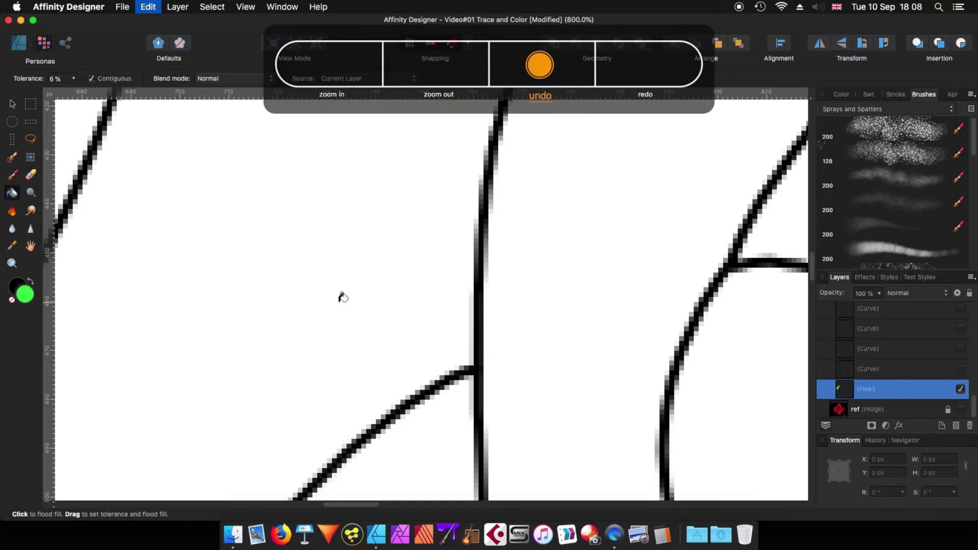
key(super+z)
- Try a green fill at 100% tolerance, then undo the spill
click(73, 78)
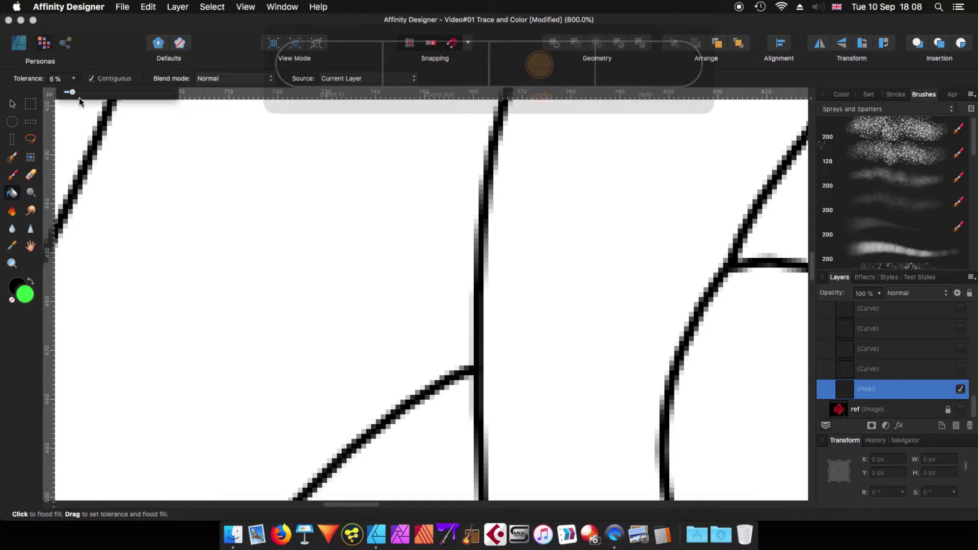
drag(162, 92, 194, 92)
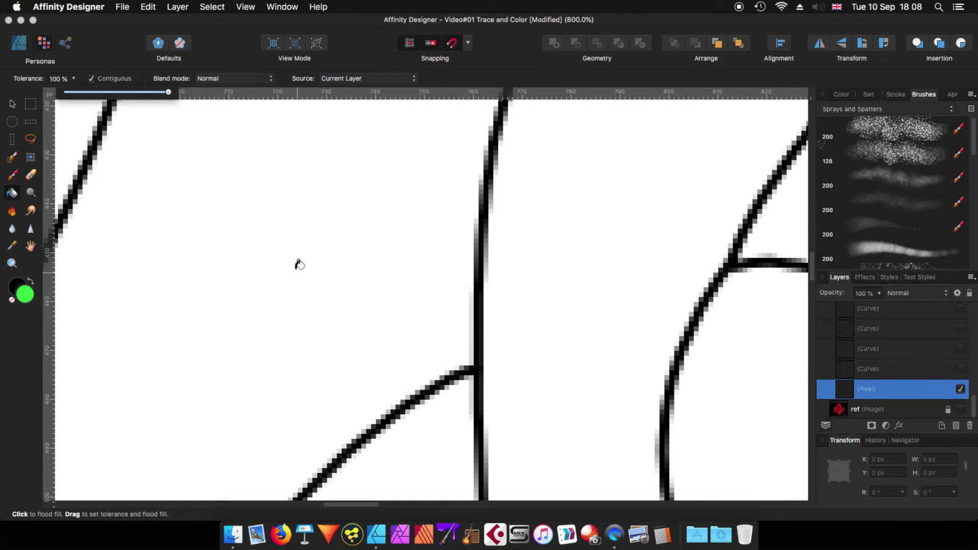
click(286, 316)
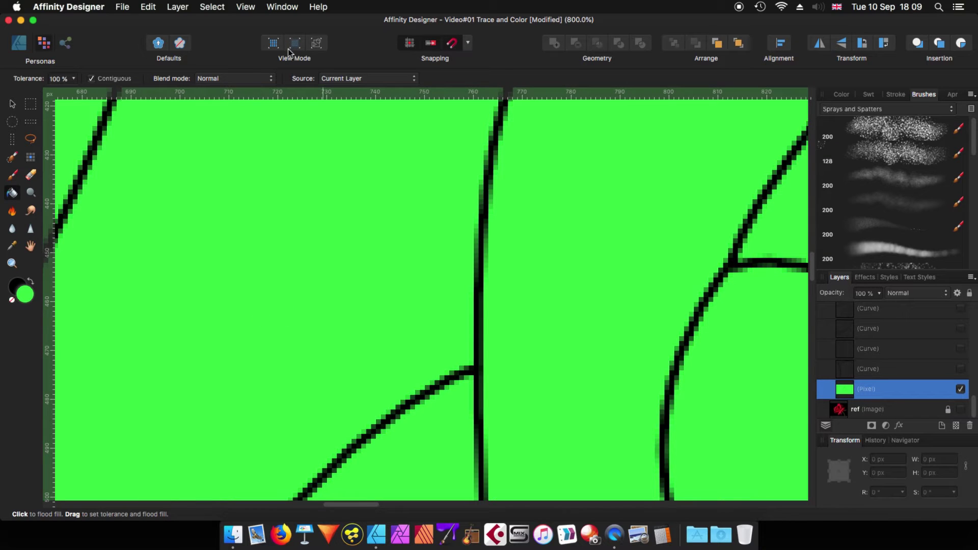
drag(184, 159, 405, 212)
scroll(405, 212, right, 1)
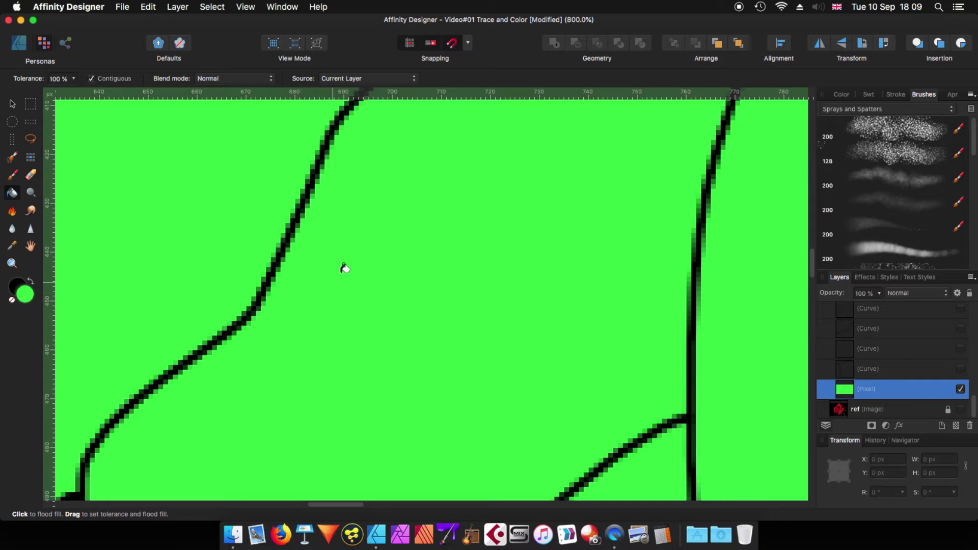
key(super+z)
- Try a green fill between the black lines at 70% tolerance, then undo it
click(74, 78)
drag(111, 92, 83, 93)
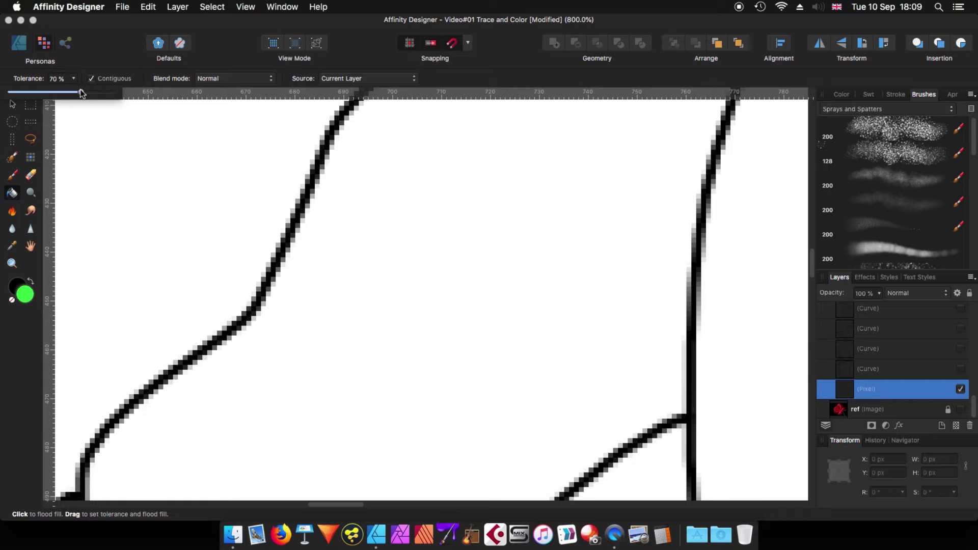
click(414, 262)
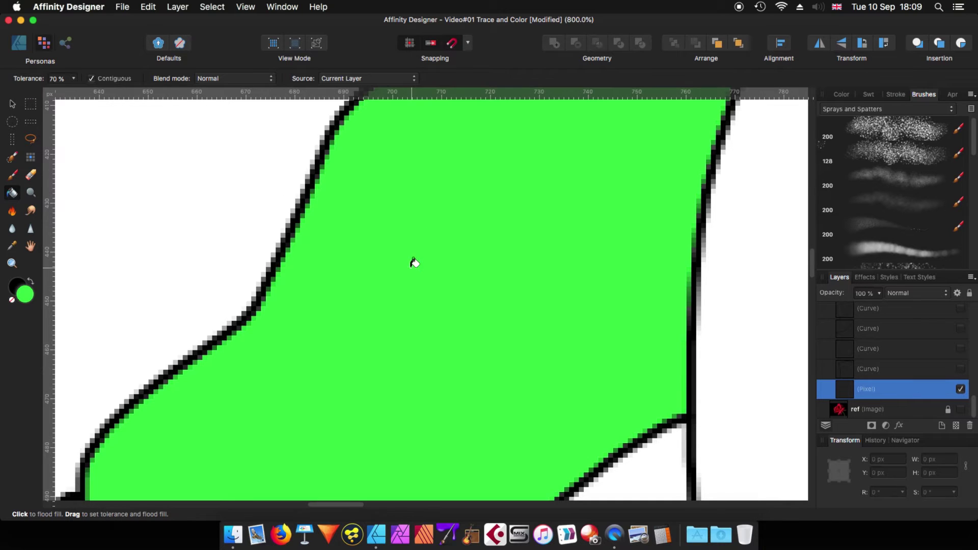
scroll(520, 199, up, 10)
scroll(520, 199, right, 7)
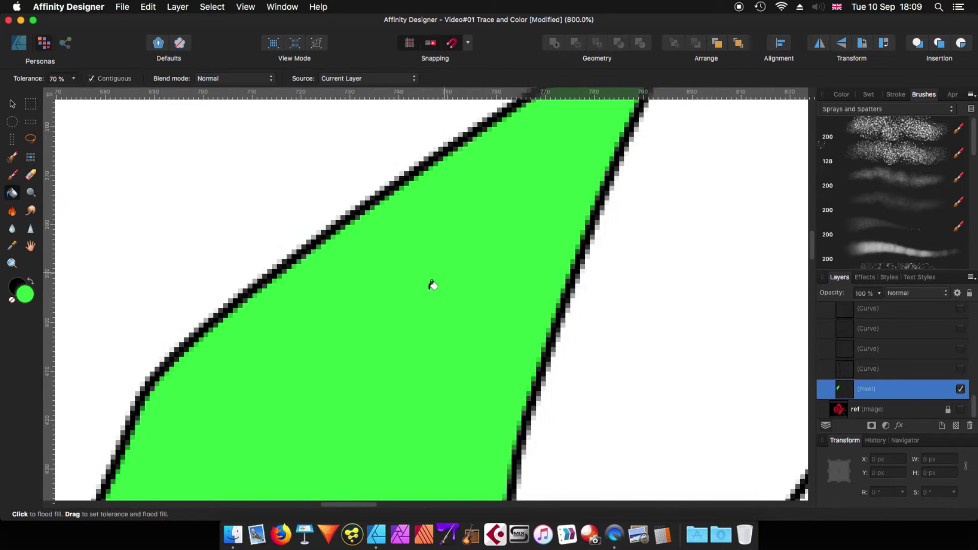
scroll(483, 256, down, 5)
scroll(542, 159, up, 5)
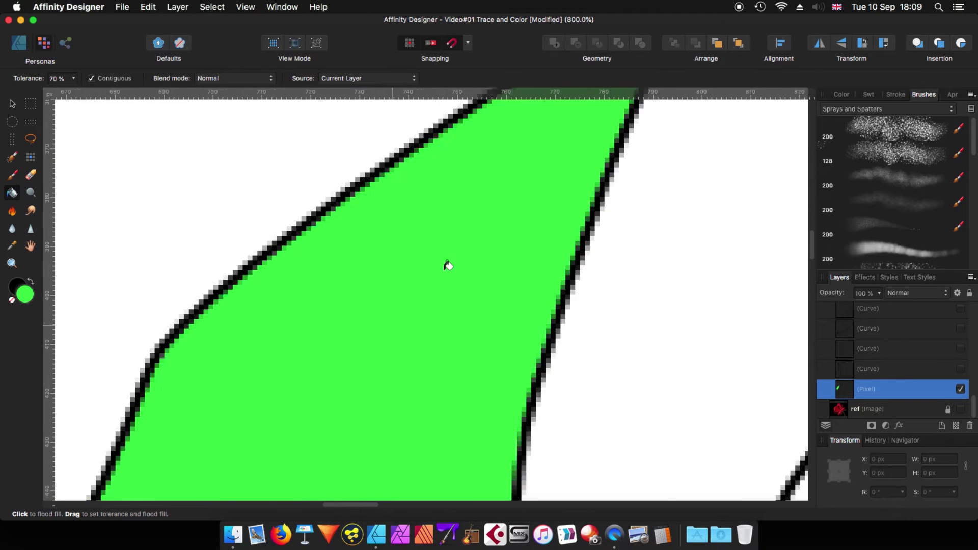
scroll(448, 285, down, 8)
scroll(448, 285, left, 6)
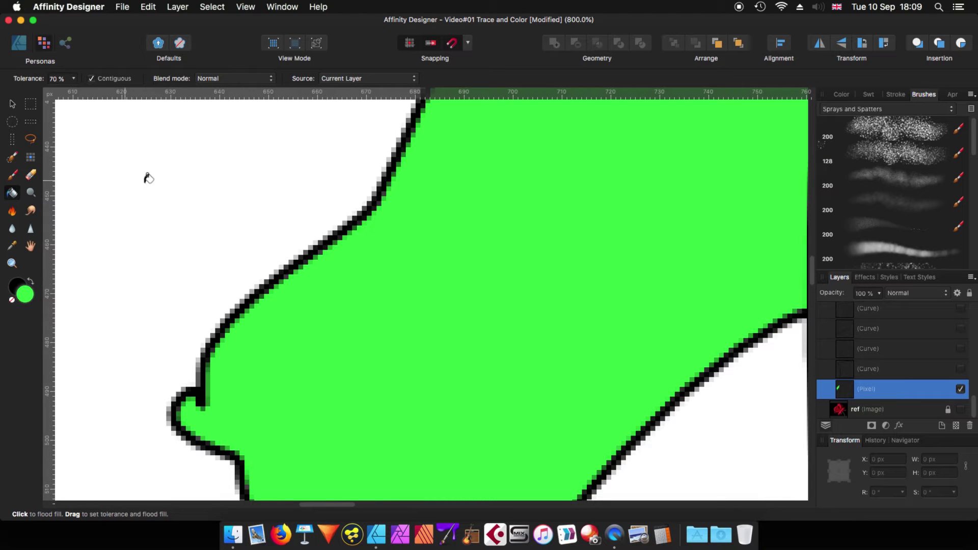
key(super+z)
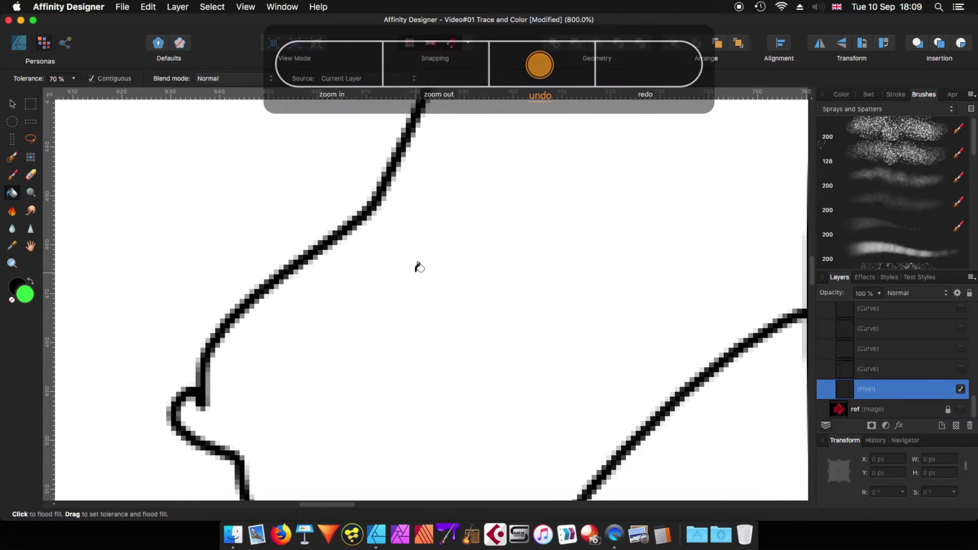
- Fit the rose in view, show the photo, and fill the lower petal with sampled red
key(super+0)
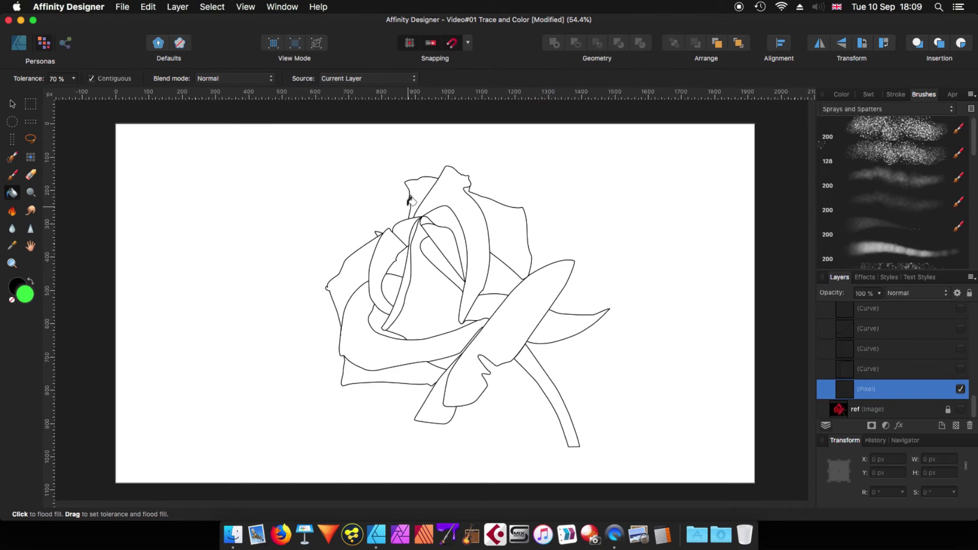
click(961, 410)
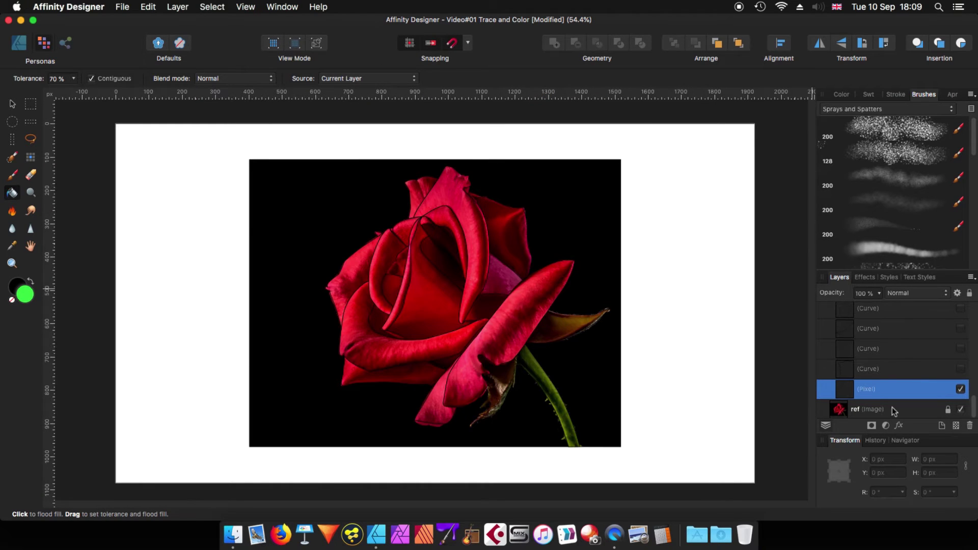
key(i)
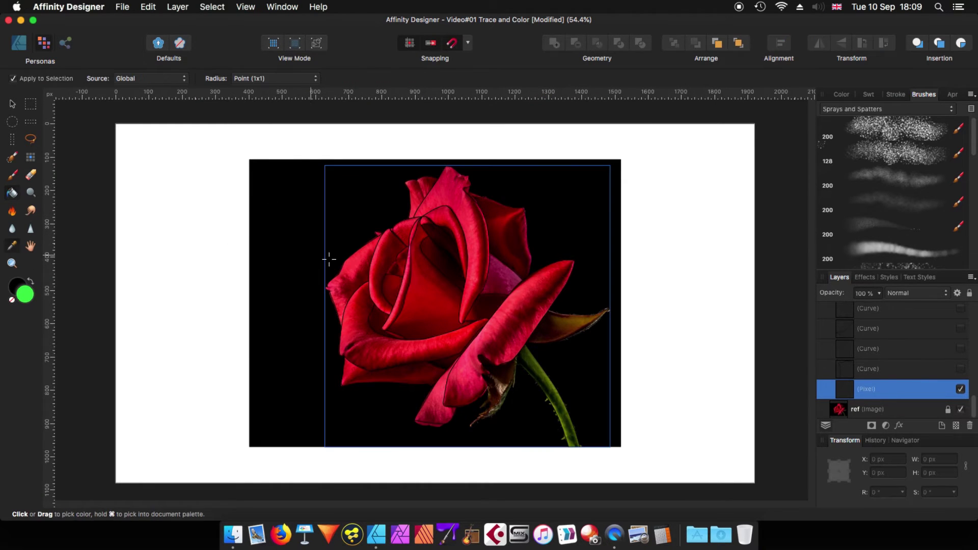
click(358, 319)
key(g)
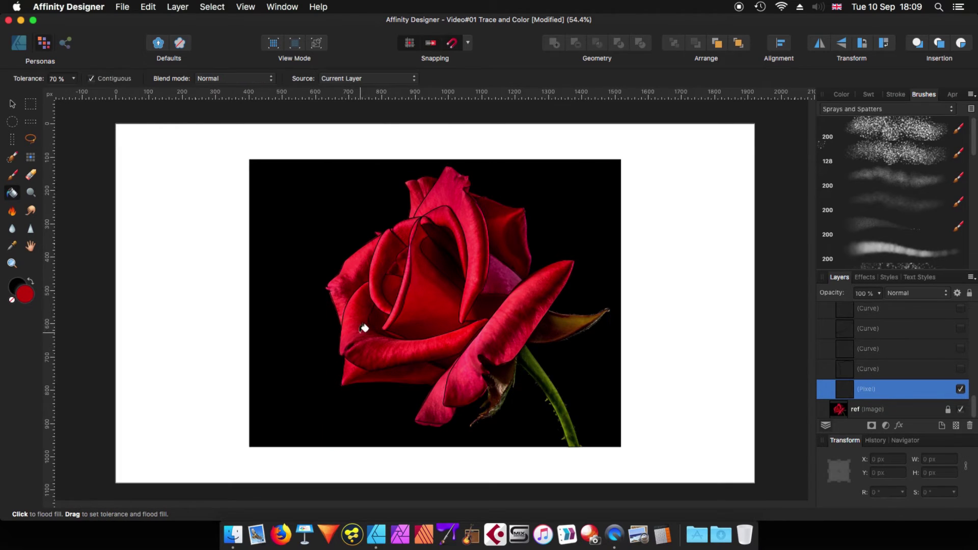
click(360, 332)
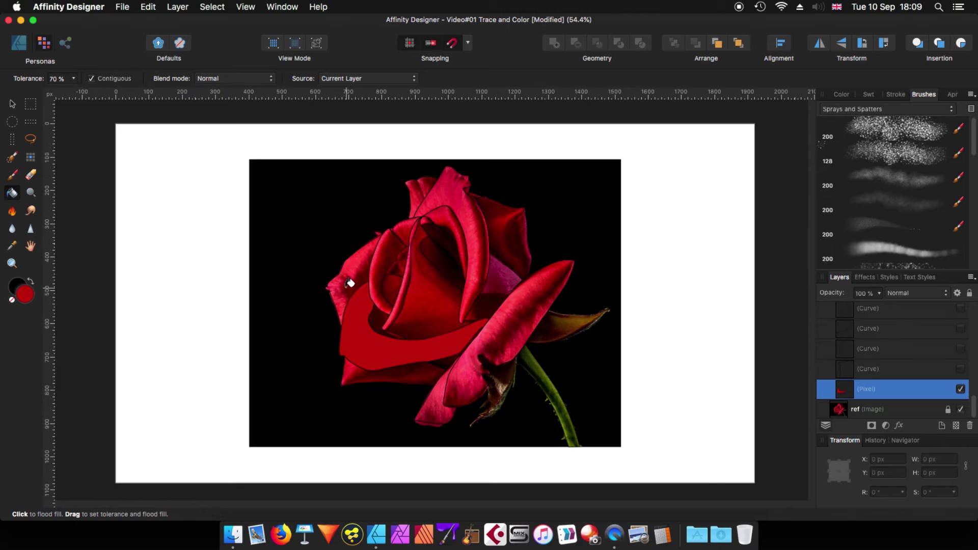
- Fill the left outer petal bright red and an inner left petal dark red
key(i)
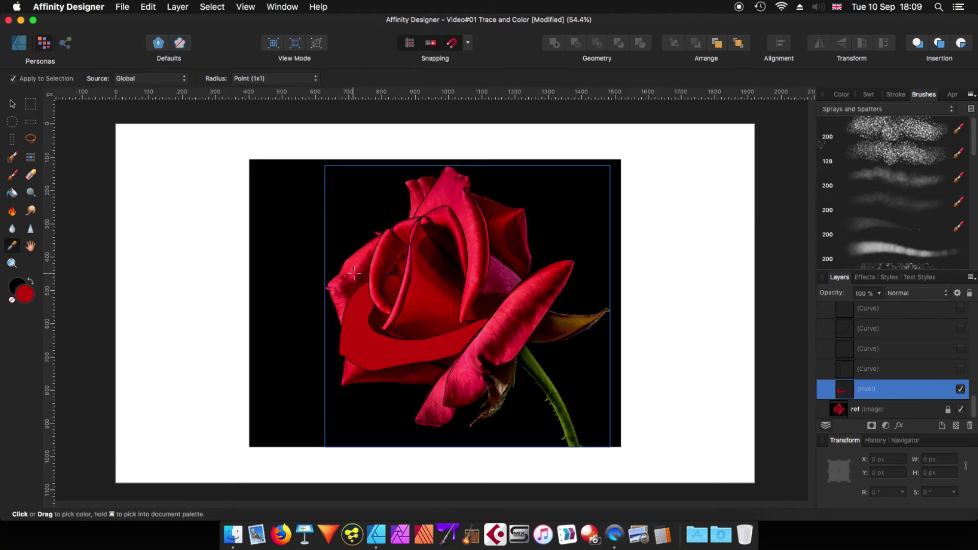
click(352, 275)
key(g)
click(352, 269)
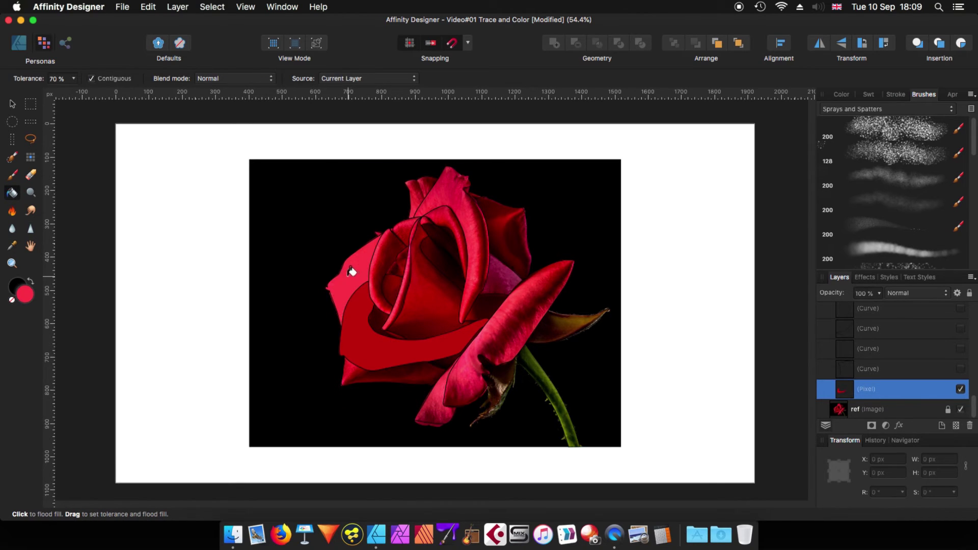
key(i)
click(378, 263)
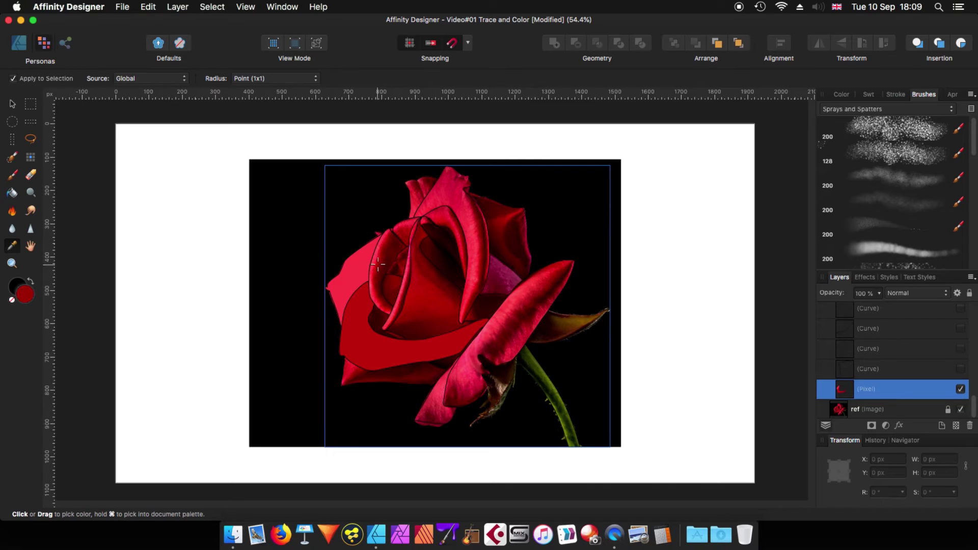
key(g)
click(383, 257)
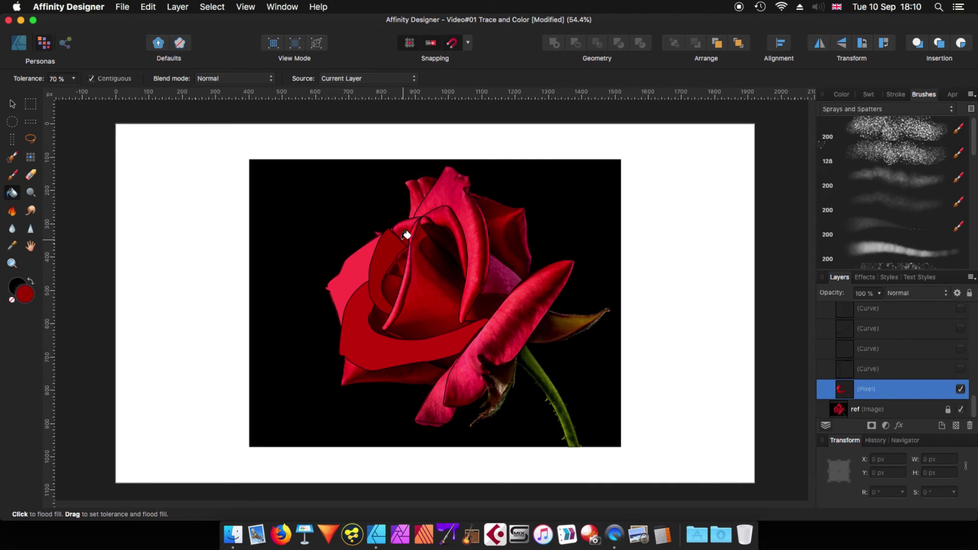
- Fill the two top petals with a darker red and pink sampled from the photo
key(i)
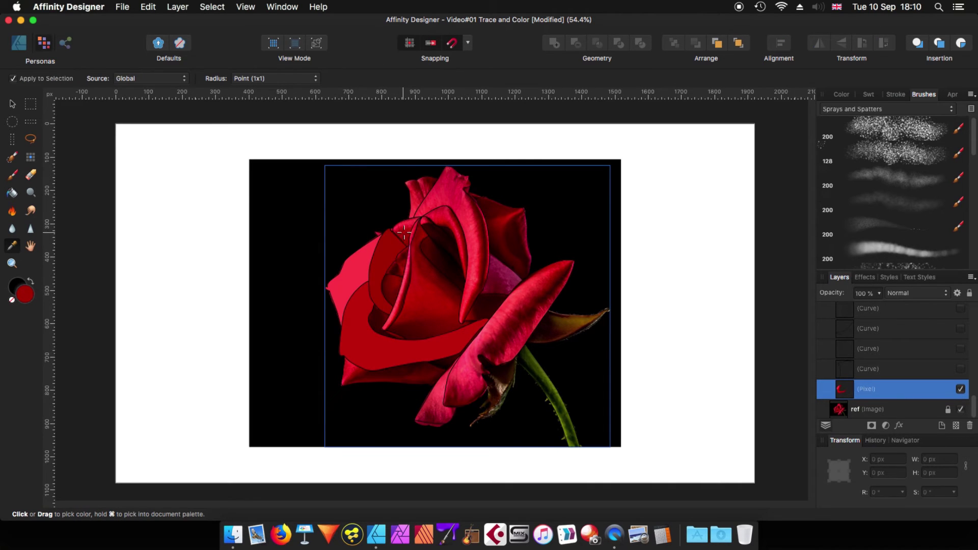
key(g)
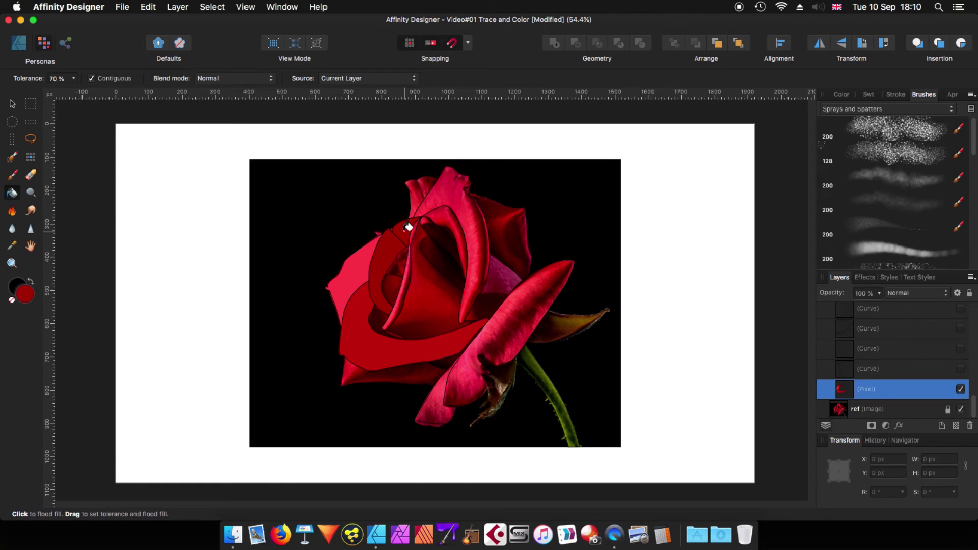
key(i)
click(414, 218)
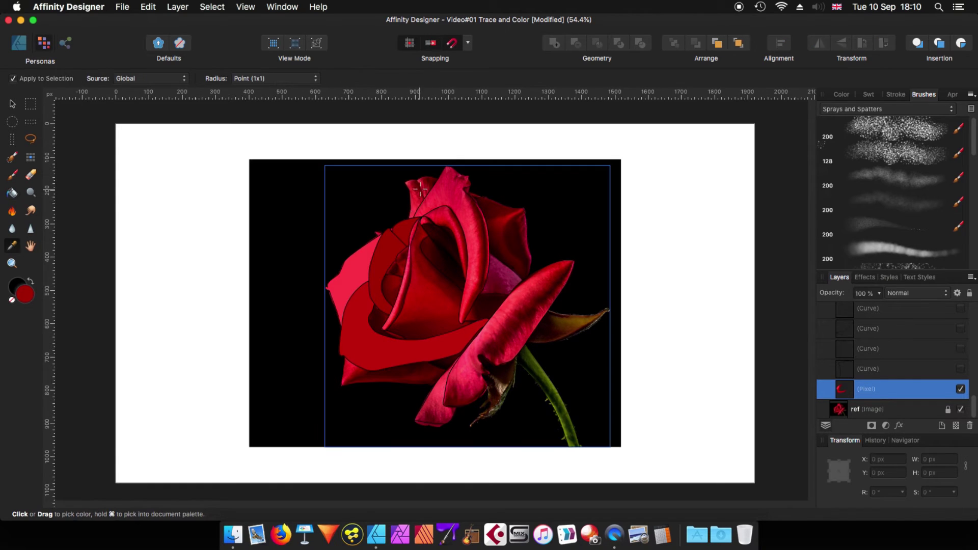
click(421, 198)
key(i)
click(448, 192)
click(463, 201)
- Fill the upper-right petal dark red and the centre petal bright red
key(i)
click(506, 240)
click(507, 241)
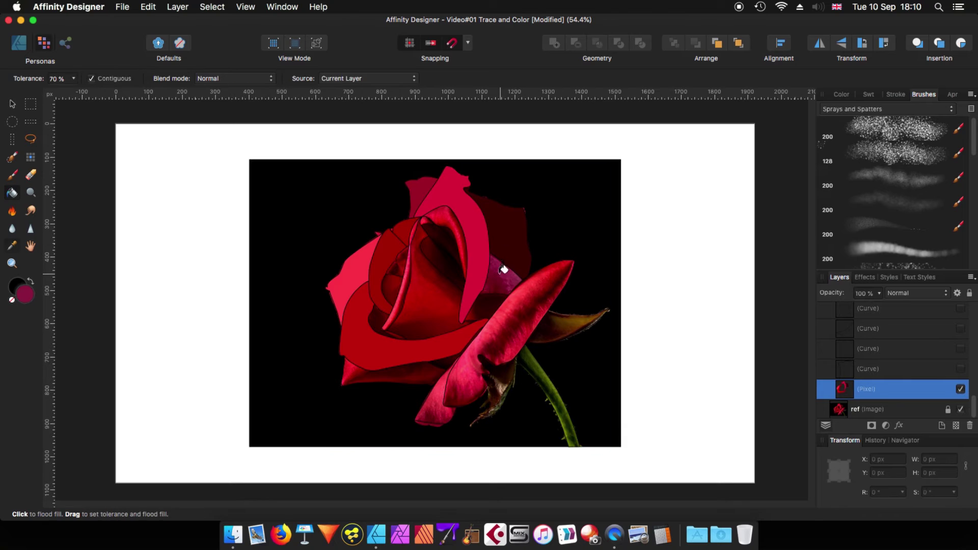
key(i)
click(427, 246)
click(396, 285)
- Fill the lower-left petal band, the front petal crimson, and the inner curl red
key(i)
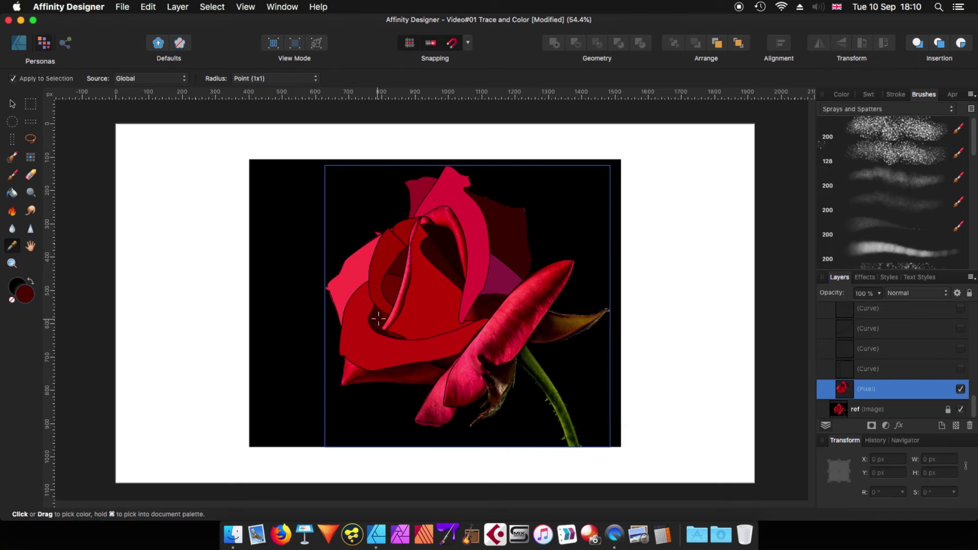
click(387, 372)
click(433, 410)
key(i)
click(444, 363)
key(i)
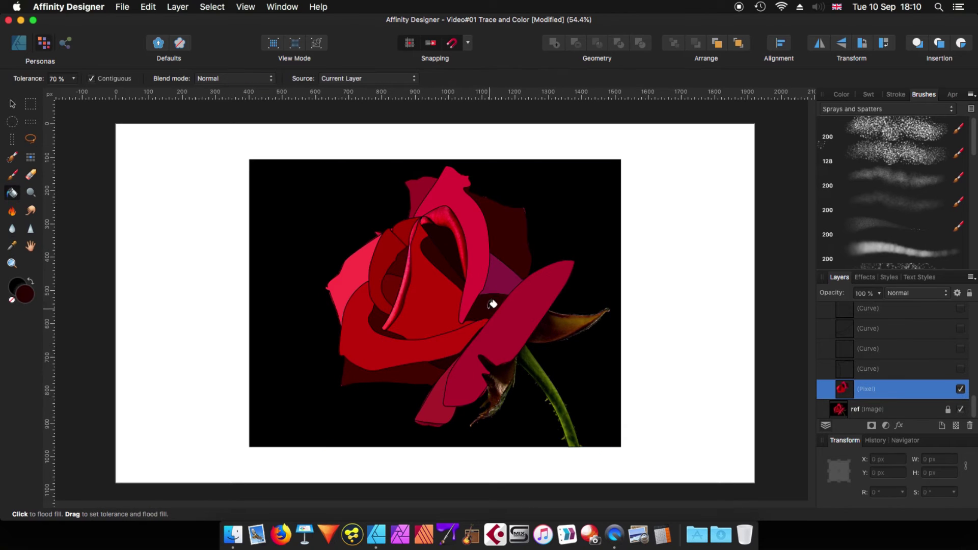
click(451, 217)
- Fill the stem dark green, the leaf brown, and the thin inner petal sliver red
key(i)
click(586, 331)
key(i)
click(539, 366)
click(538, 338)
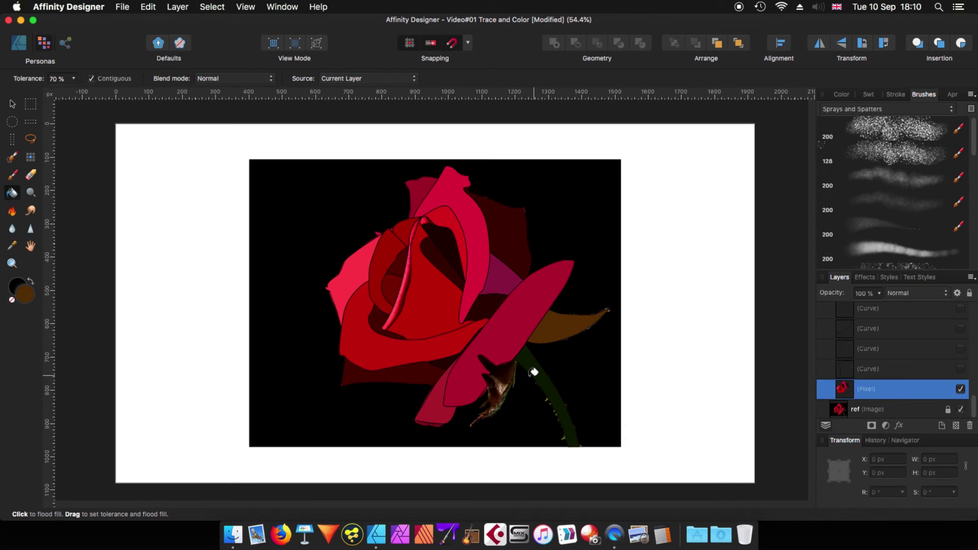
click(407, 281)
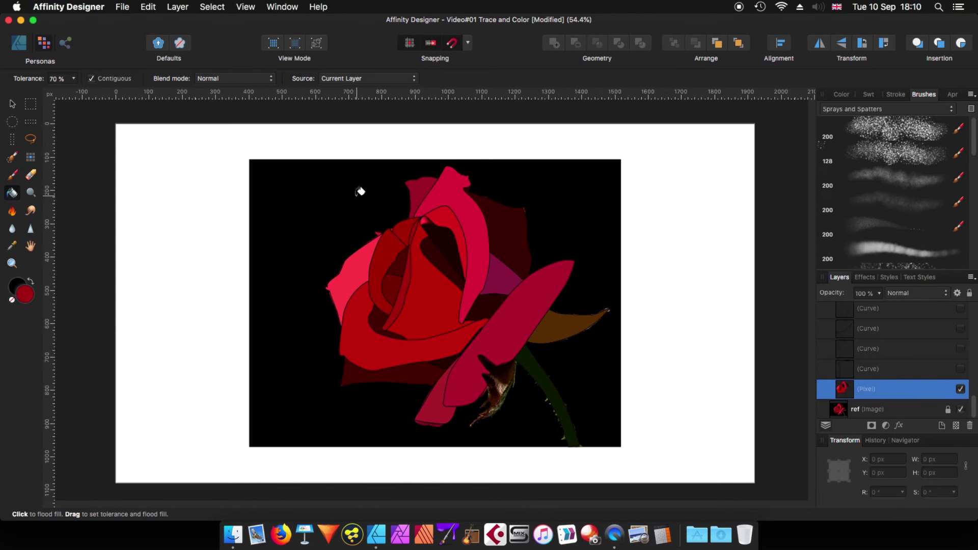
- Hide the reference photo to check the fills, then switch to Designer Persona
click(961, 410)
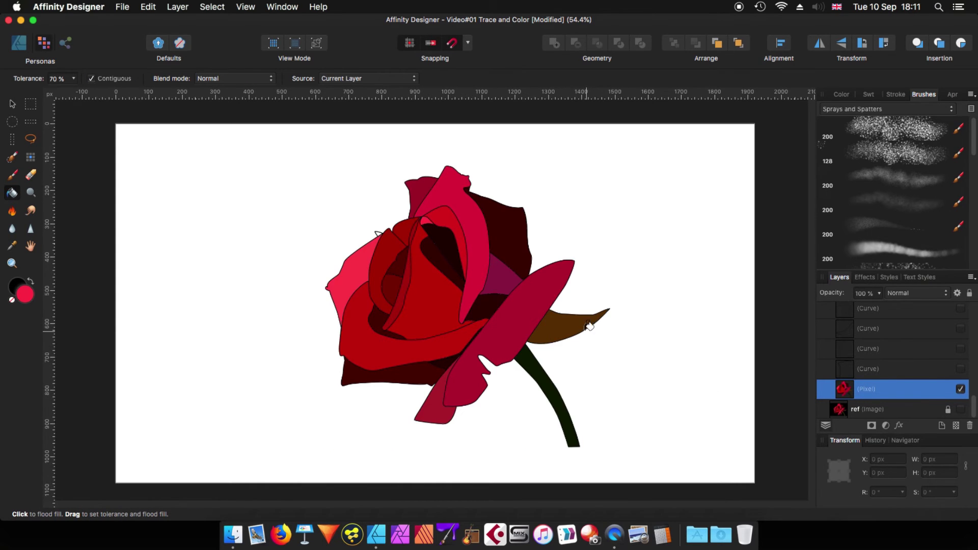
click(961, 409)
scroll(403, 224, up, 10)
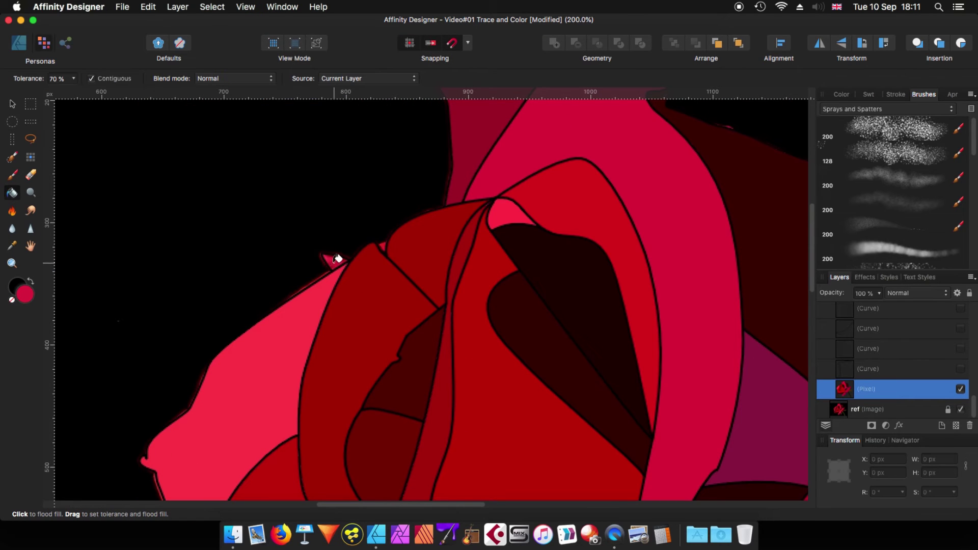
click(961, 409)
scroll(469, 372, down, 10)
scroll(469, 371, right, 5)
scroll(518, 300, down, 10)
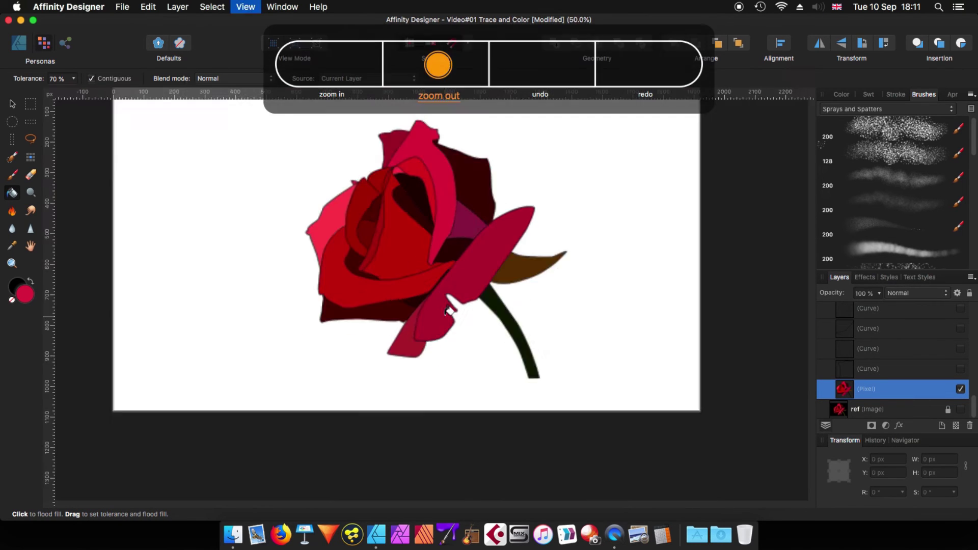
scroll(471, 296, up, 3)
scroll(470, 297, down, 3)
scroll(470, 297, down, 3)
click(19, 43)
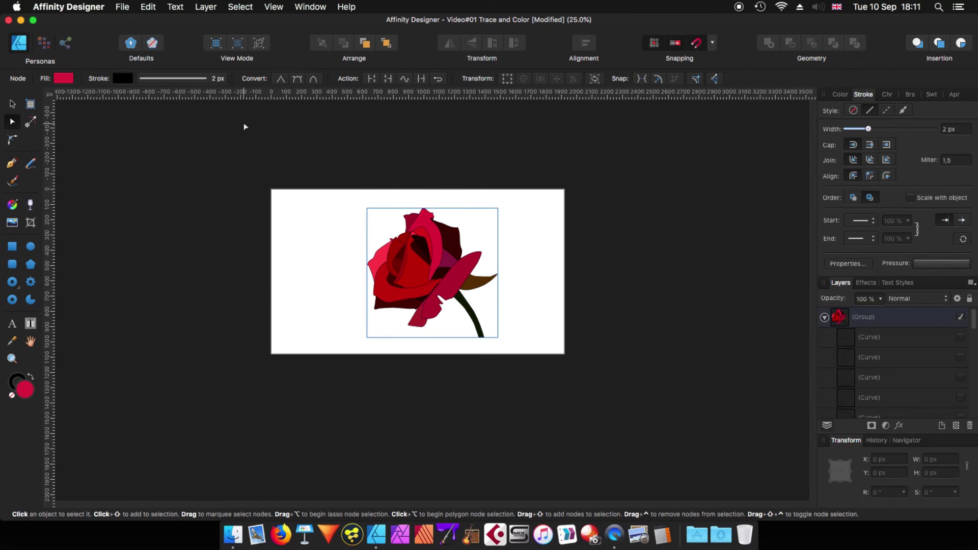
- Group the outline curve layers with the Pixel layer, nudge the group slightly, and deselect
click(948, 341)
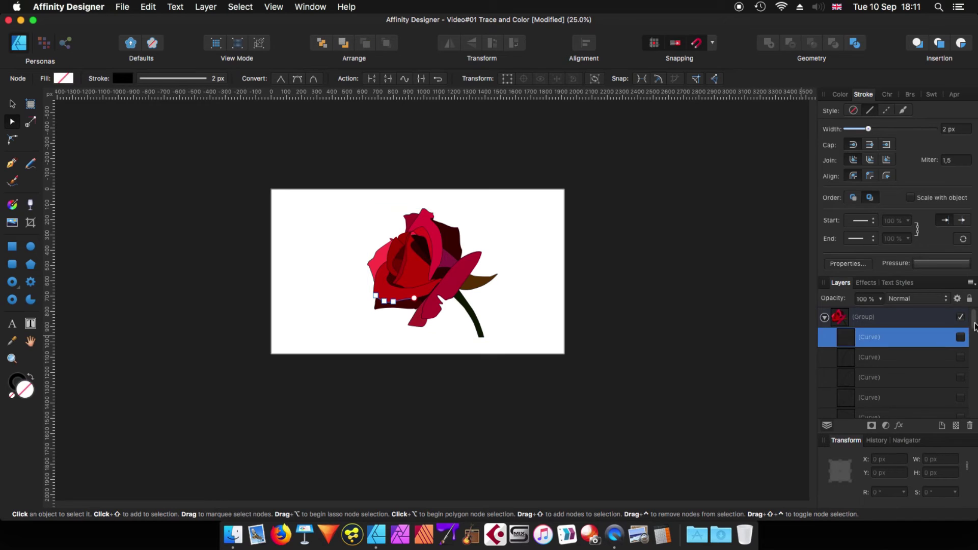
drag(974, 324, 972, 423)
shift+click(928, 375)
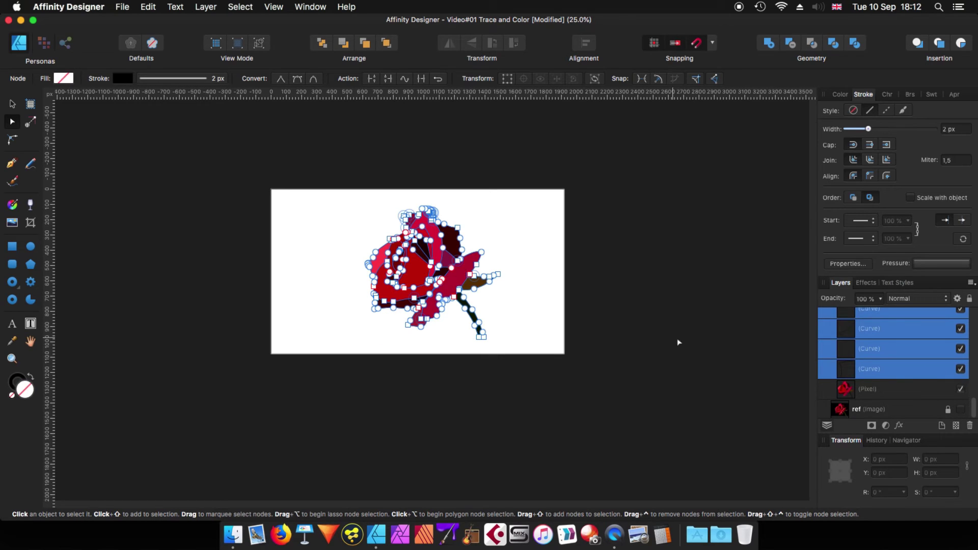
key(super+g)
key(v)
key(super+minus)
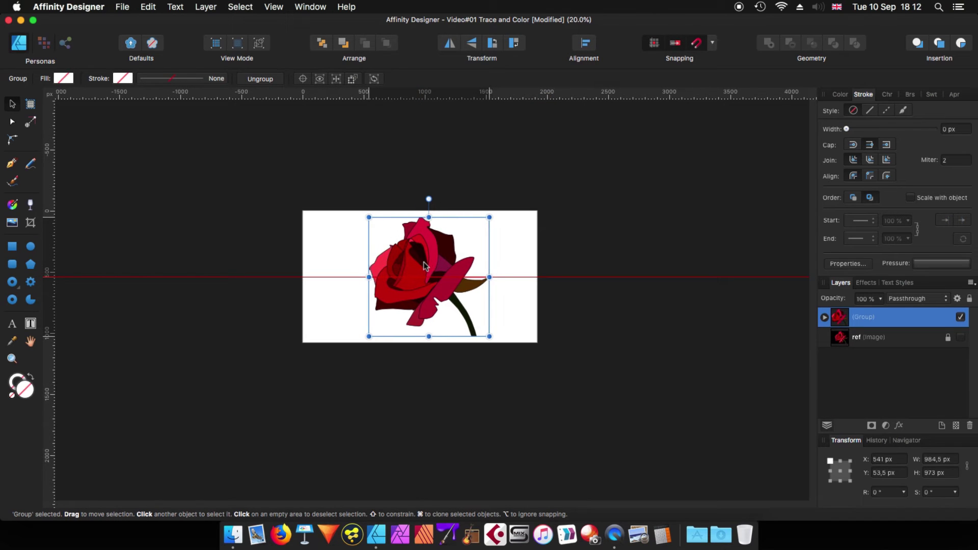
drag(425, 265, 423, 263)
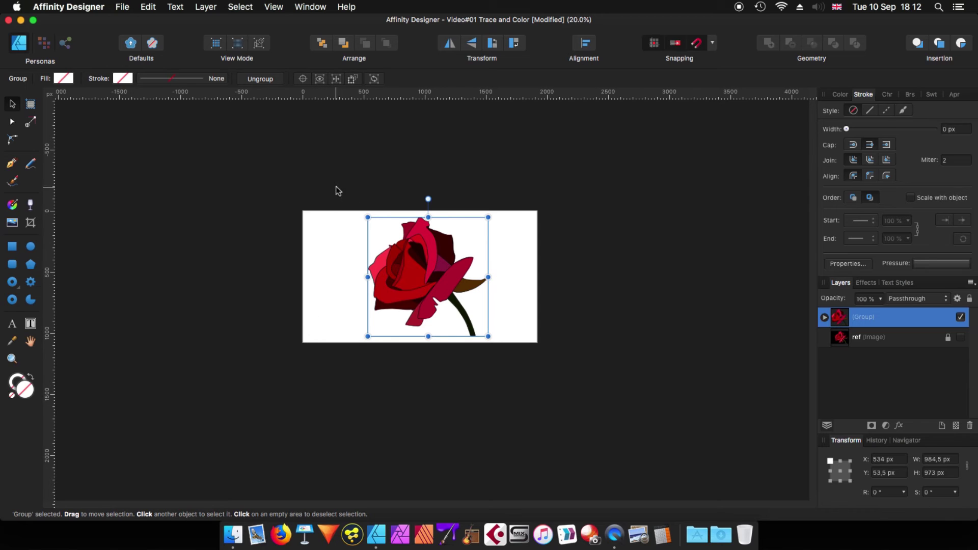
click(330, 241)
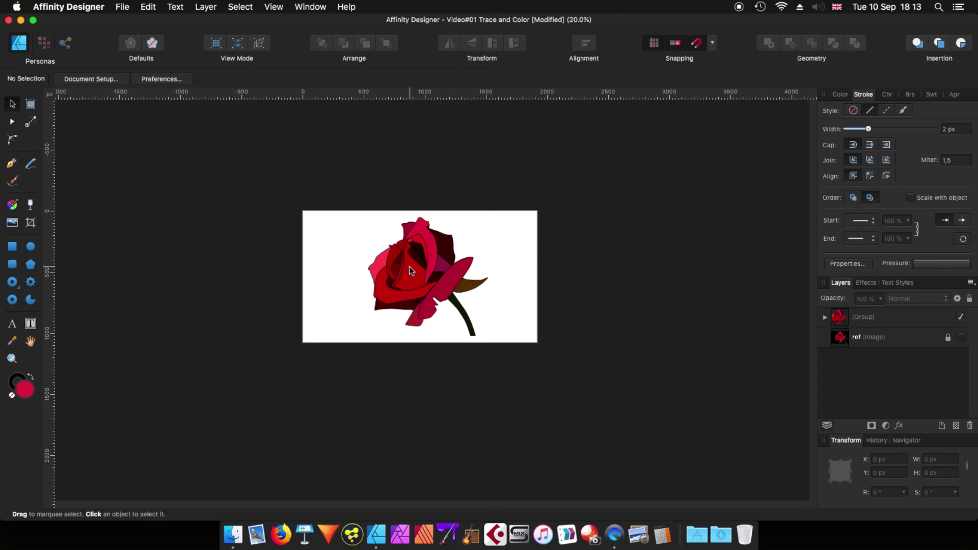
scroll(420, 260, up, 5)
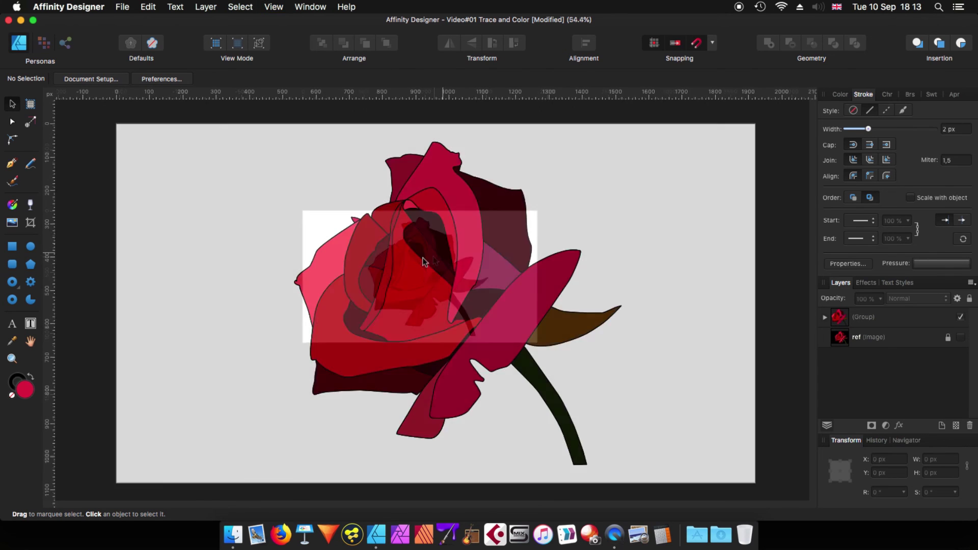